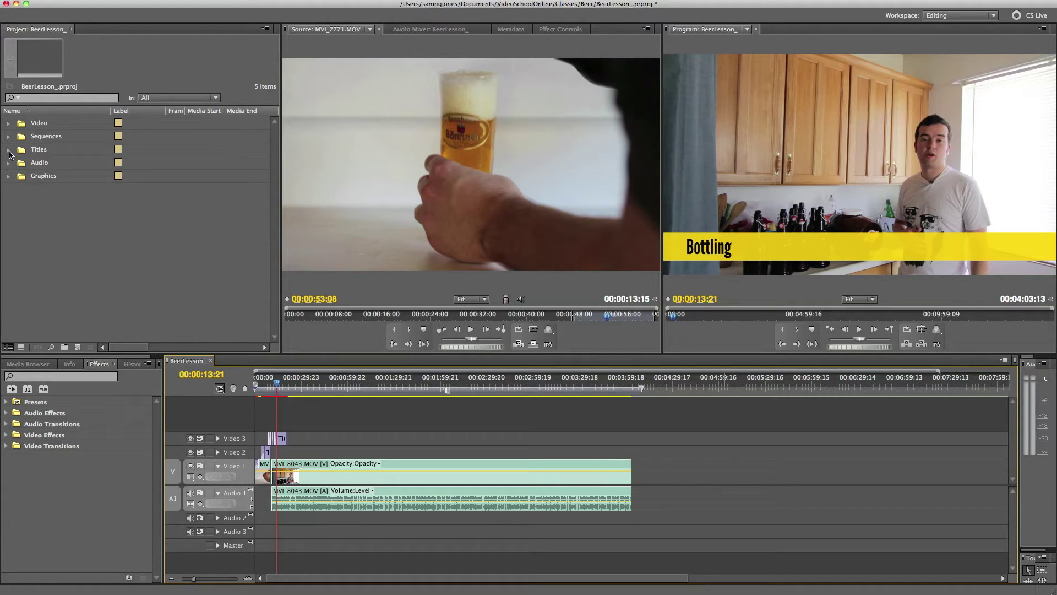
- Browse the Video and Sequences bins, expanding them in place and opening each in its own window
{"action": "left_click", "coordinate": [7, 123]}
{"action": "left_click", "coordinate": [8, 124]}
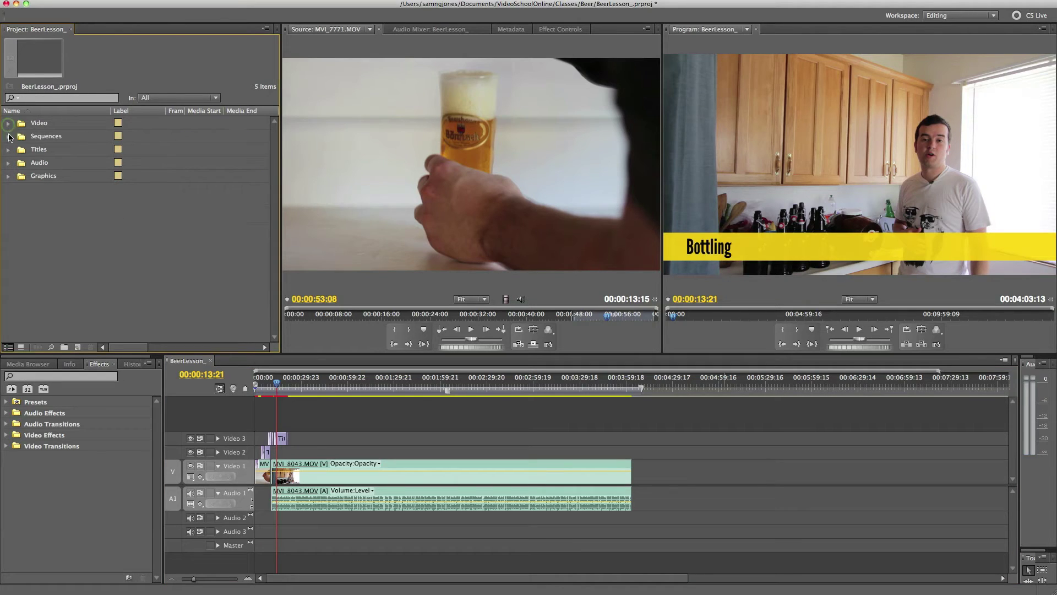
{"action": "double_click", "coordinate": [16, 137]}
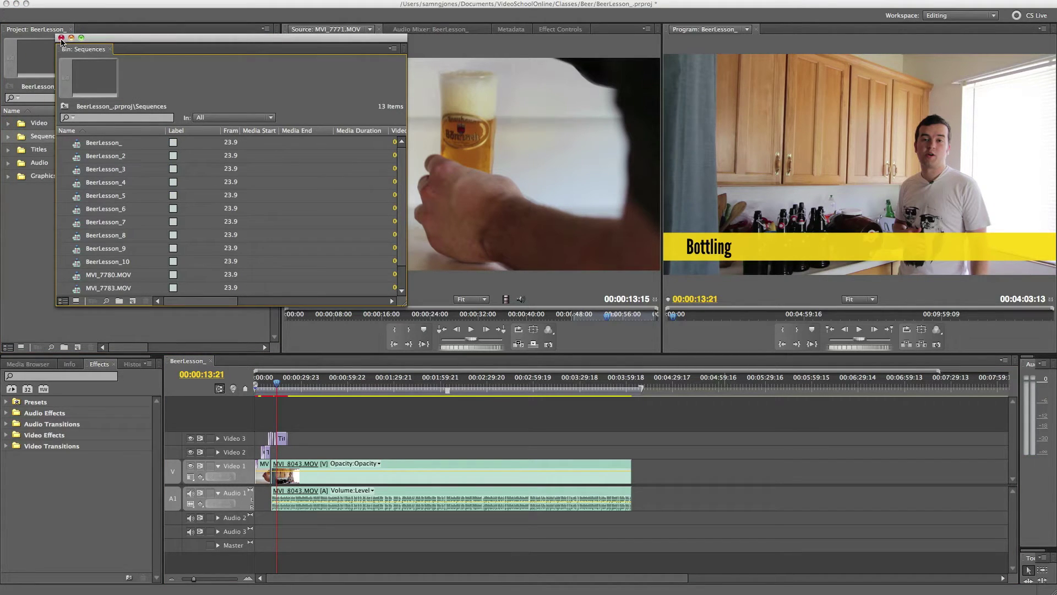
{"action": "left_click", "coordinate": [61, 39]}
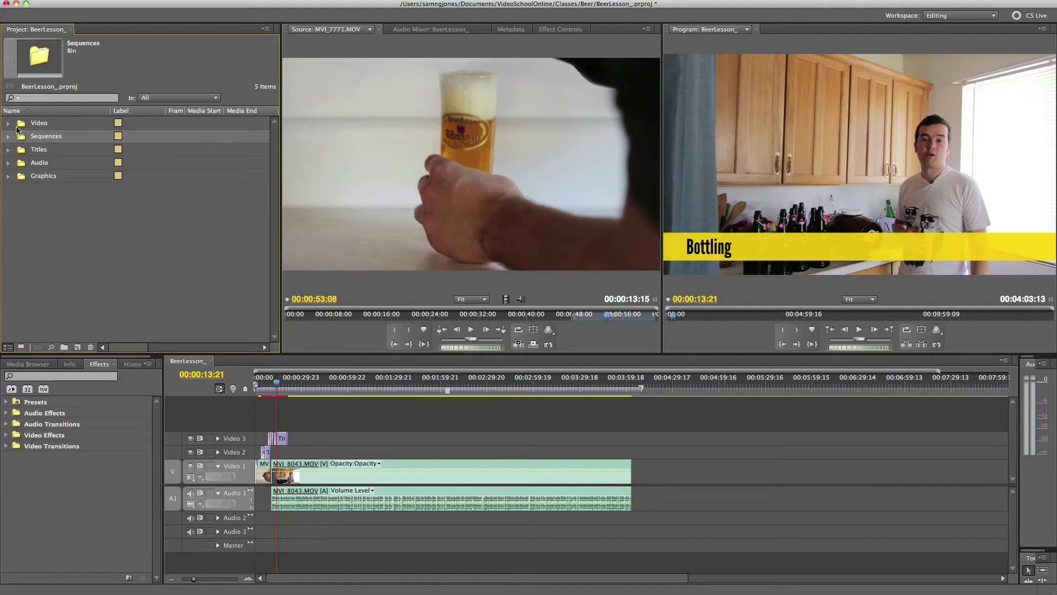
{"action": "left_click", "coordinate": [8, 138]}
{"action": "left_click", "coordinate": [8, 138]}
{"action": "double_click", "coordinate": [118, 127]}
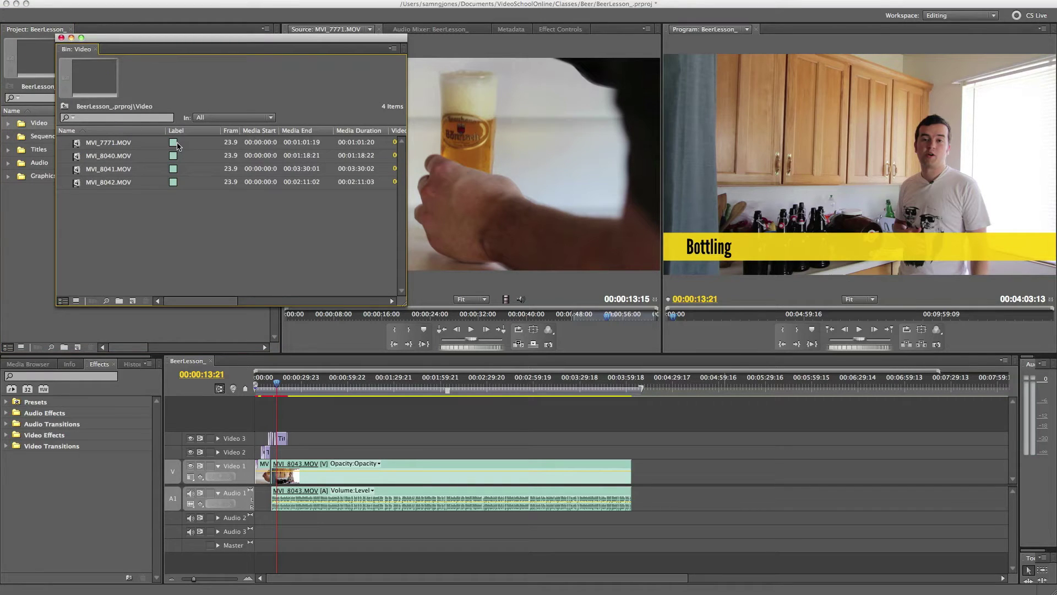
{"action": "left_click", "coordinate": [61, 37]}
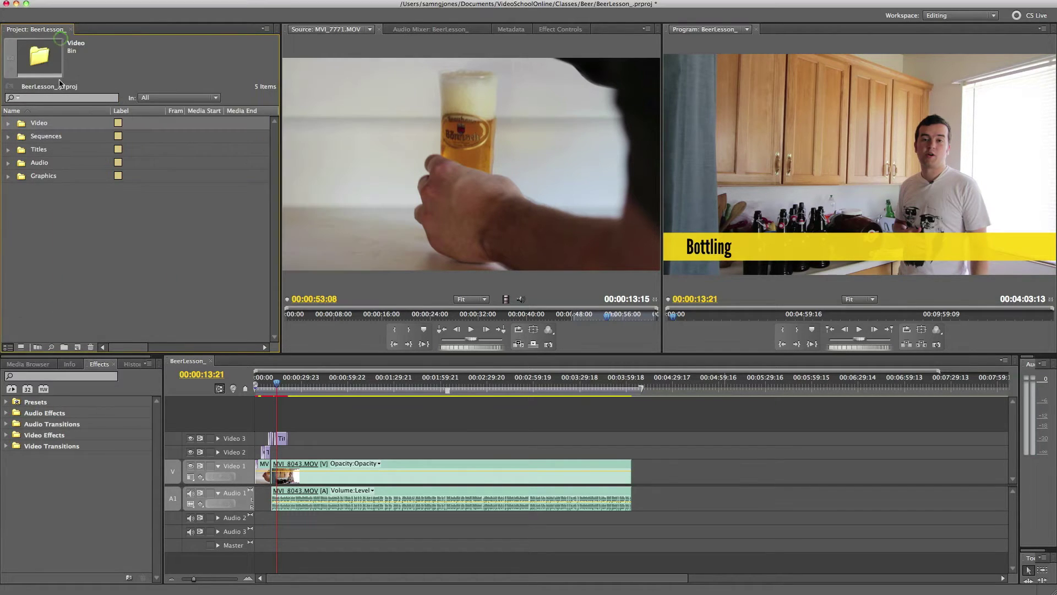
{"action": "right_click", "coordinate": [56, 154]}
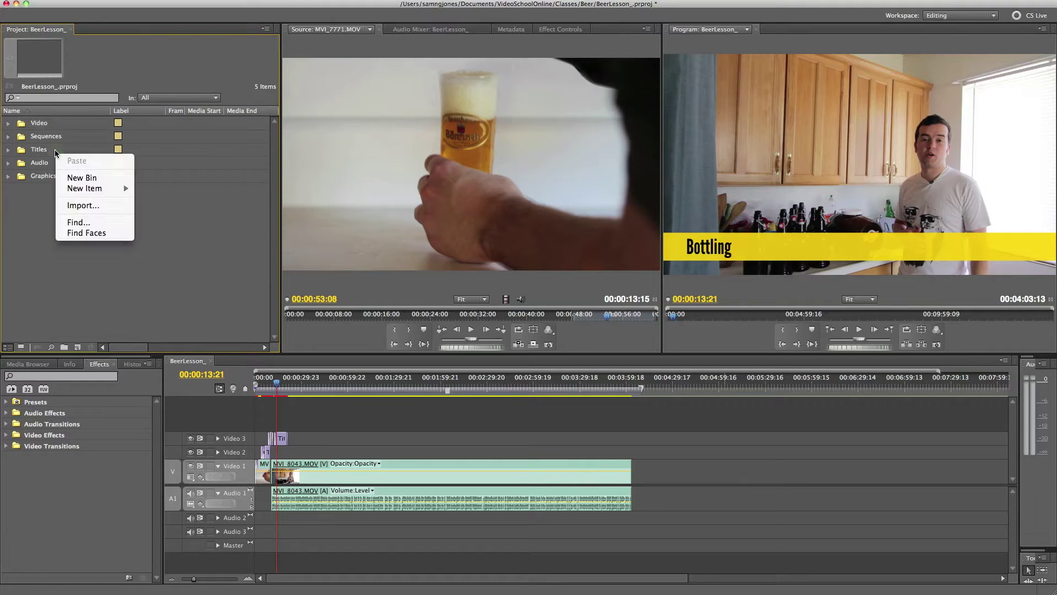
{"action": "left_click", "coordinate": [39, 150]}
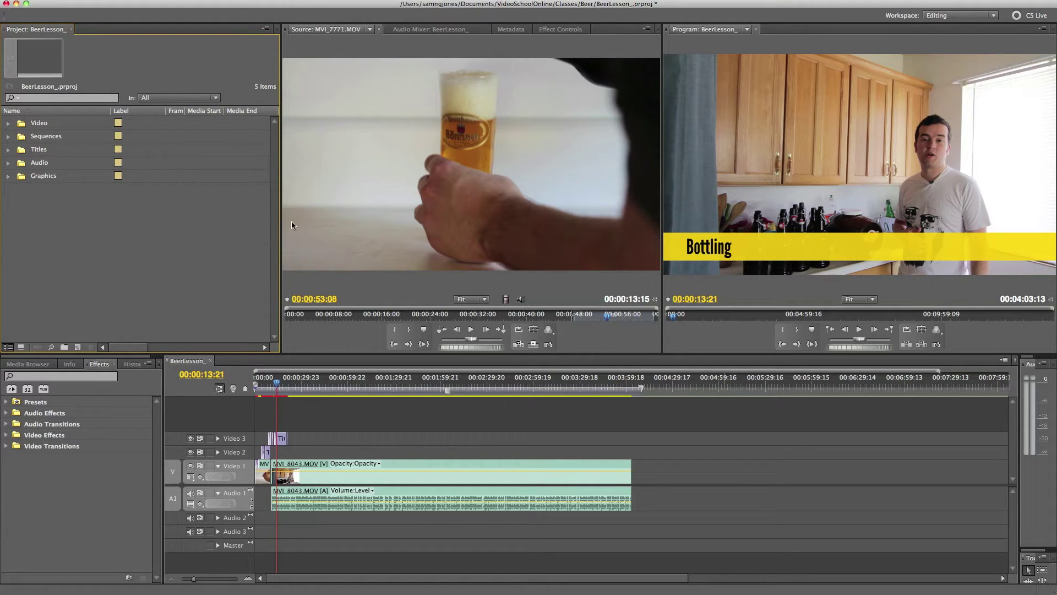
- Open a Finder home window and move the Downloads folder onto Documents
{"action": "key", "text": "super+Tab"}
{"action": "key", "text": "super+Tab"}
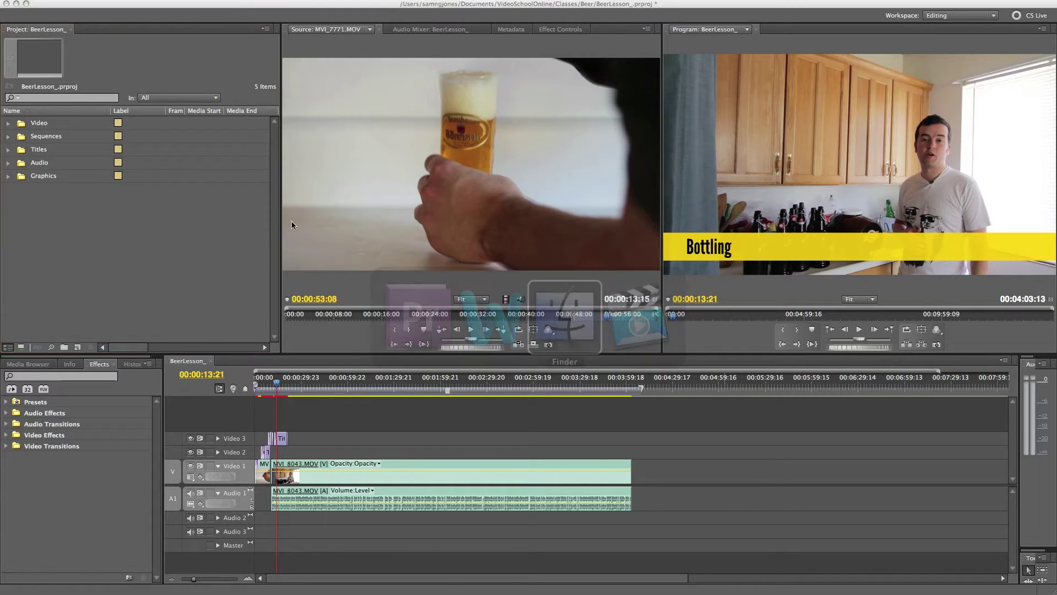
{"action": "key", "text": "super+n"}
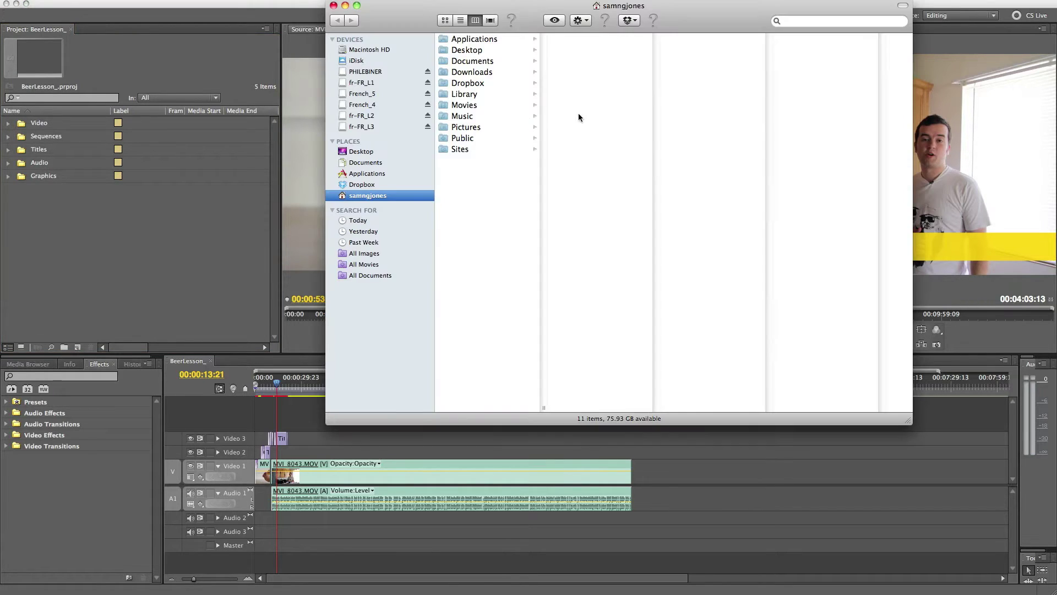
{"action": "left_click_drag", "start_coordinate": [707, 31], "coordinate": [692, 88]}
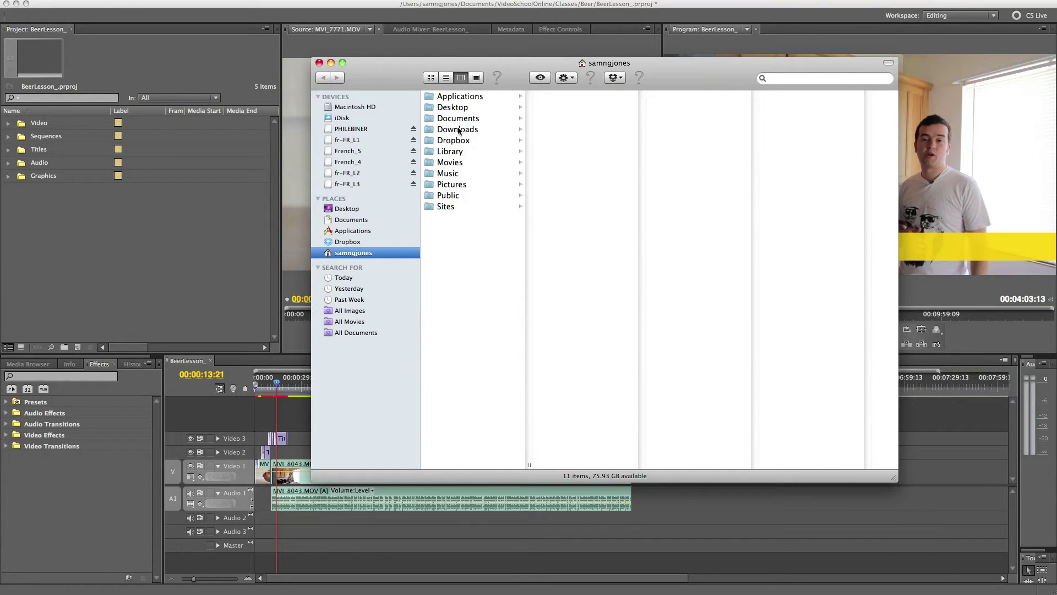
{"action": "mouse_move", "coordinate": [463, 130]}
{"action": "left_mouse_down"}
{"action": "mouse_move", "coordinate": [408, 140]}
{"action": "mouse_move", "coordinate": [500, 111]}
{"action": "mouse_move", "coordinate": [475, 132]}
{"action": "left_mouse_up"}
{"action": "left_click", "coordinate": [159, 248]}
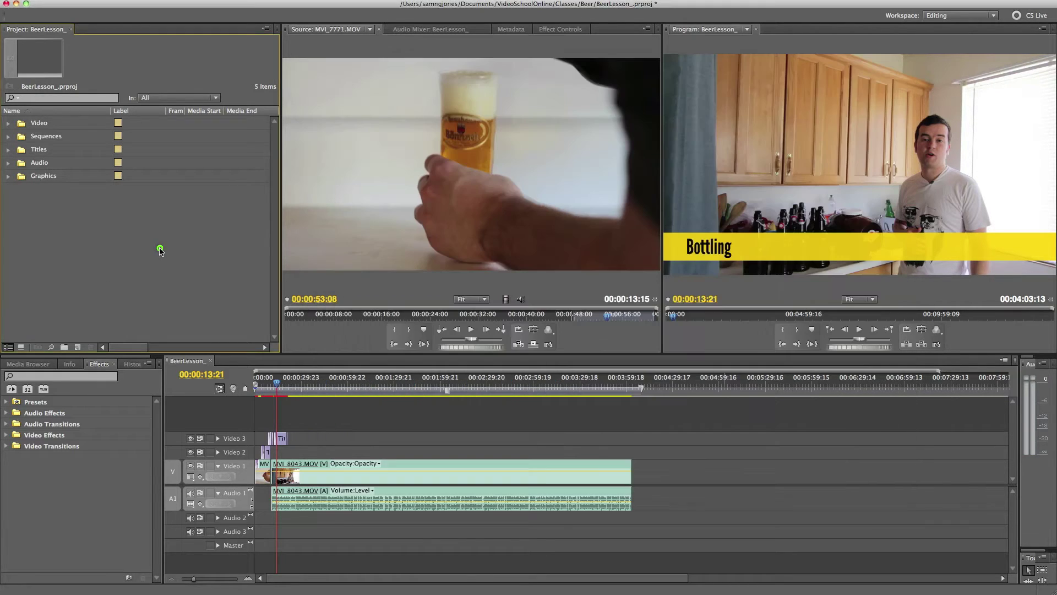
- View the bins as icons, inspect clip MVI_8040.MOV in the Video bin, then return to list view
{"action": "left_click", "coordinate": [20, 348]}
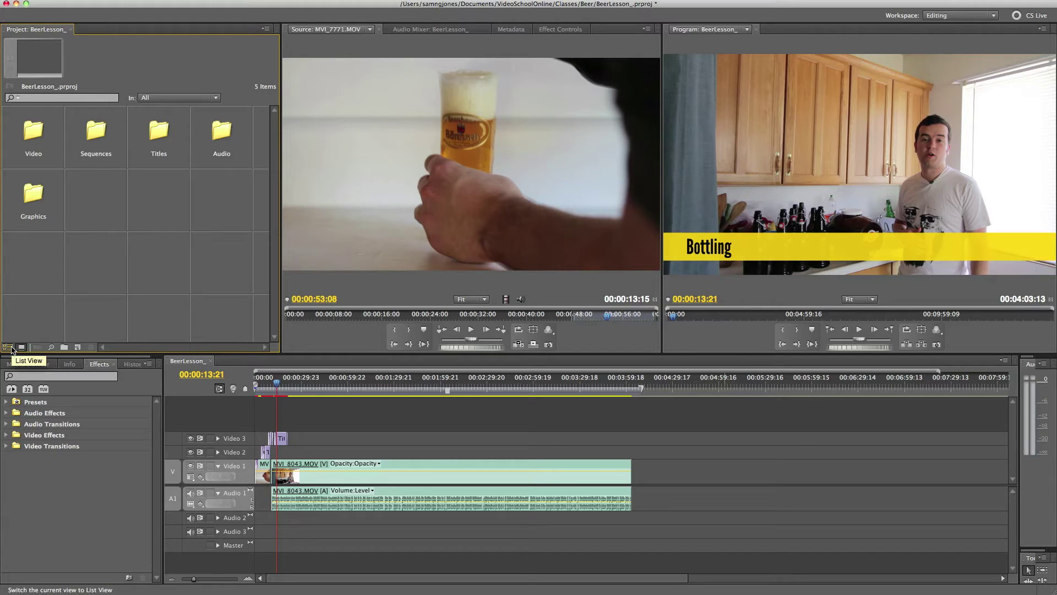
{"action": "double_click", "coordinate": [40, 138]}
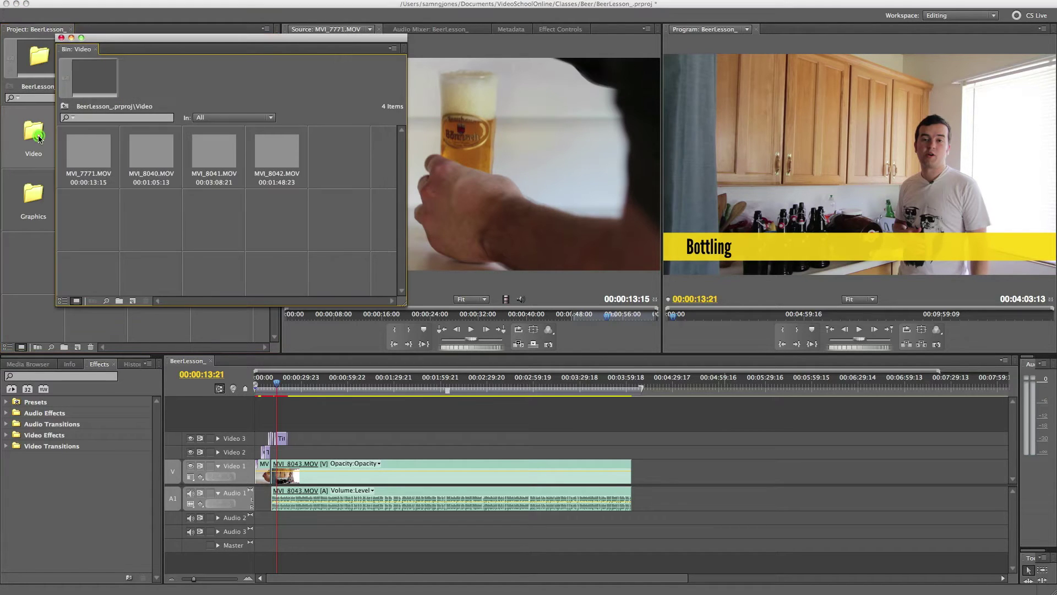
{"action": "left_click", "coordinate": [62, 37]}
{"action": "double_click", "coordinate": [33, 135]}
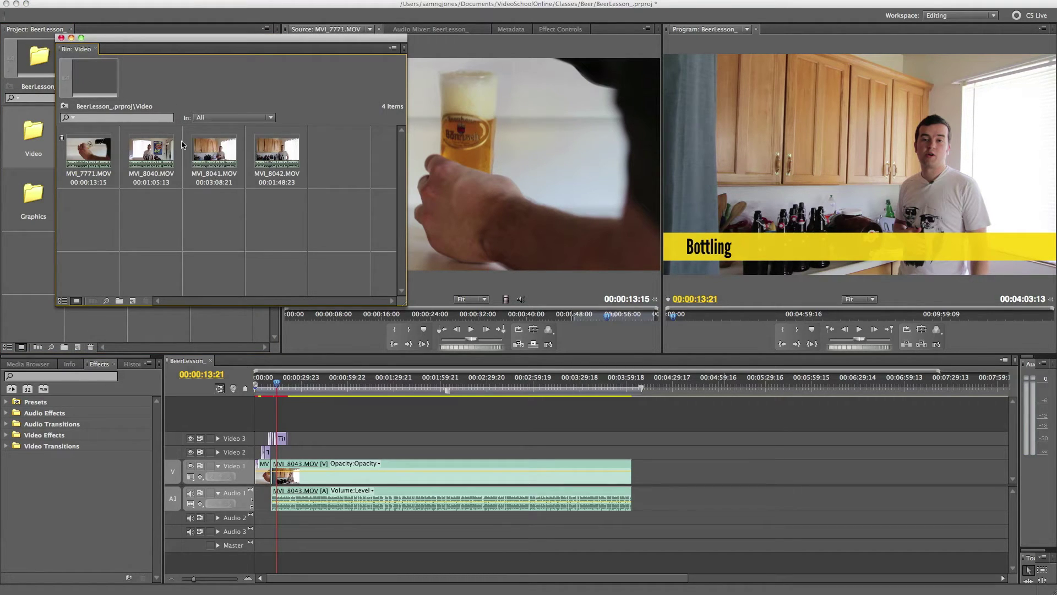
{"action": "left_click", "coordinate": [164, 149]}
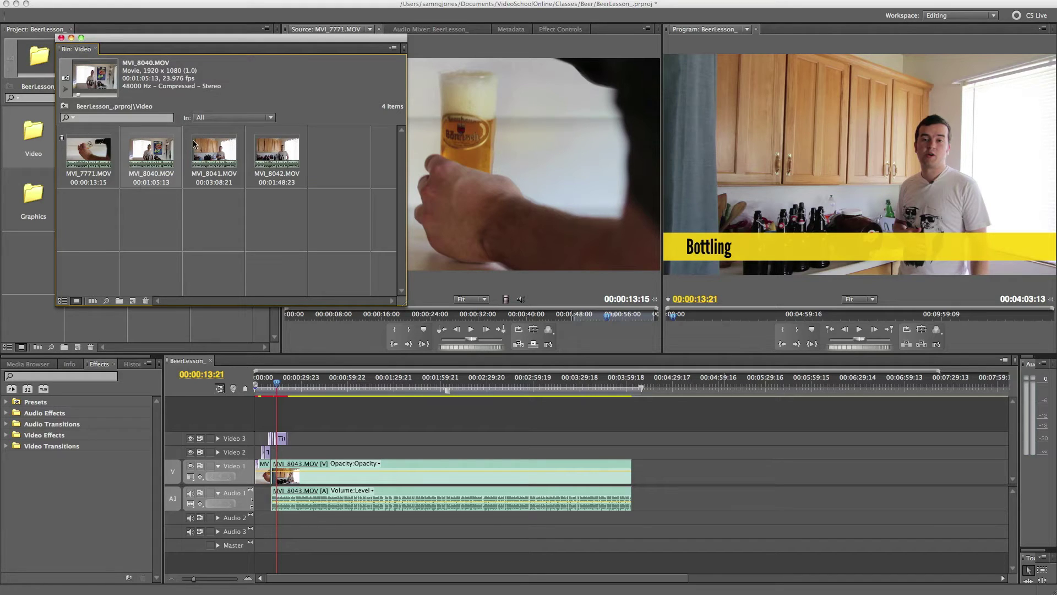
{"action": "left_click", "coordinate": [61, 37]}
{"action": "left_click", "coordinate": [8, 347]}
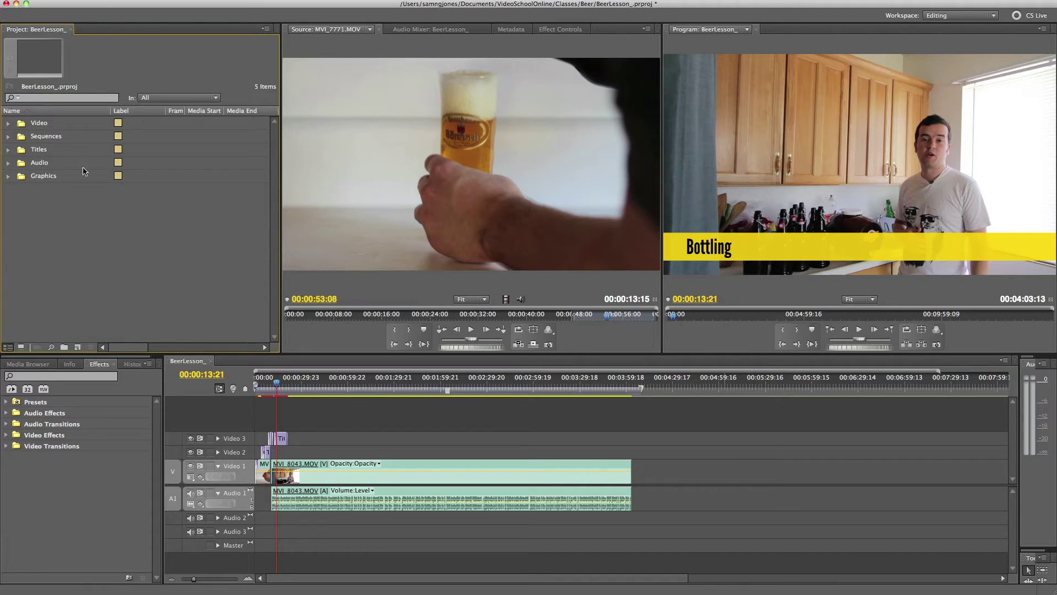
- Create a new bin named Music, then glance at the New Item list without choosing anything
{"action": "left_click", "coordinate": [9, 123]}
{"action": "left_click", "coordinate": [8, 123]}
{"action": "left_click", "coordinate": [65, 347]}
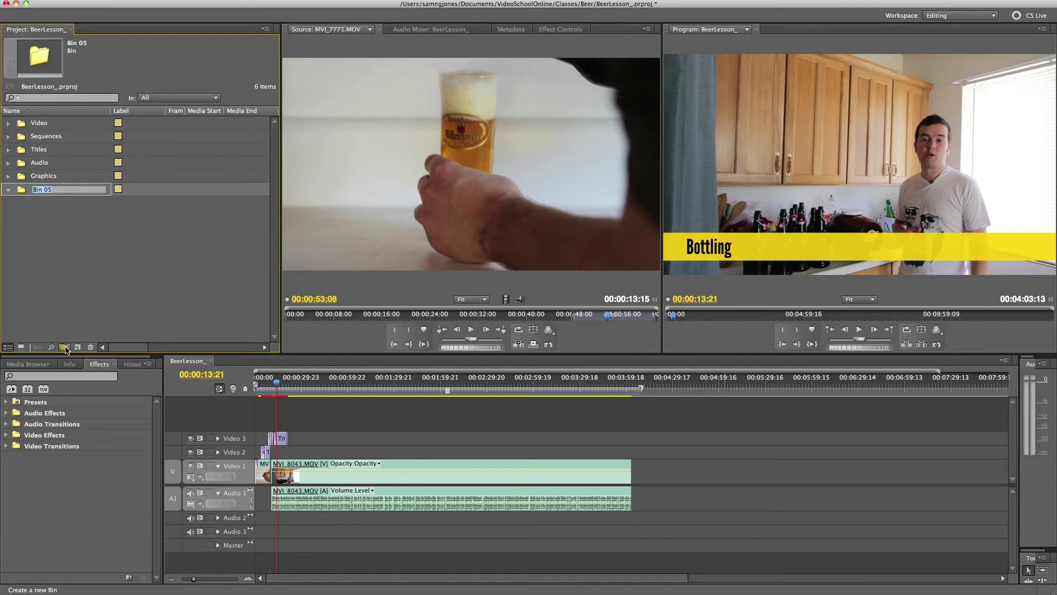
{"action": "type", "text": "A"}
{"action": "type", "text": "usic"}
{"action": "left_click", "coordinate": [60, 329]}
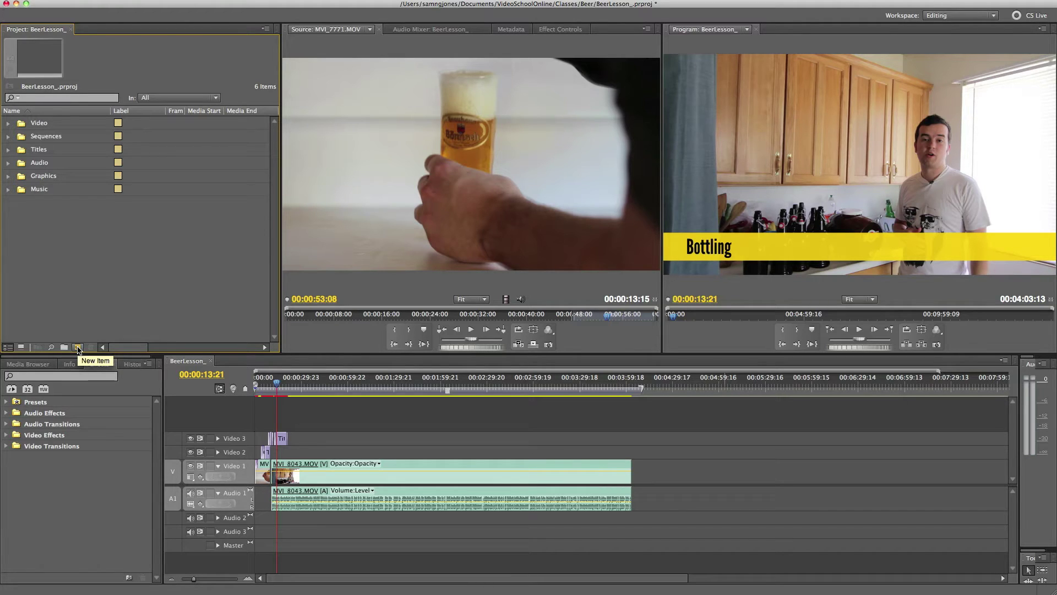
{"action": "left_click", "coordinate": [77, 348]}
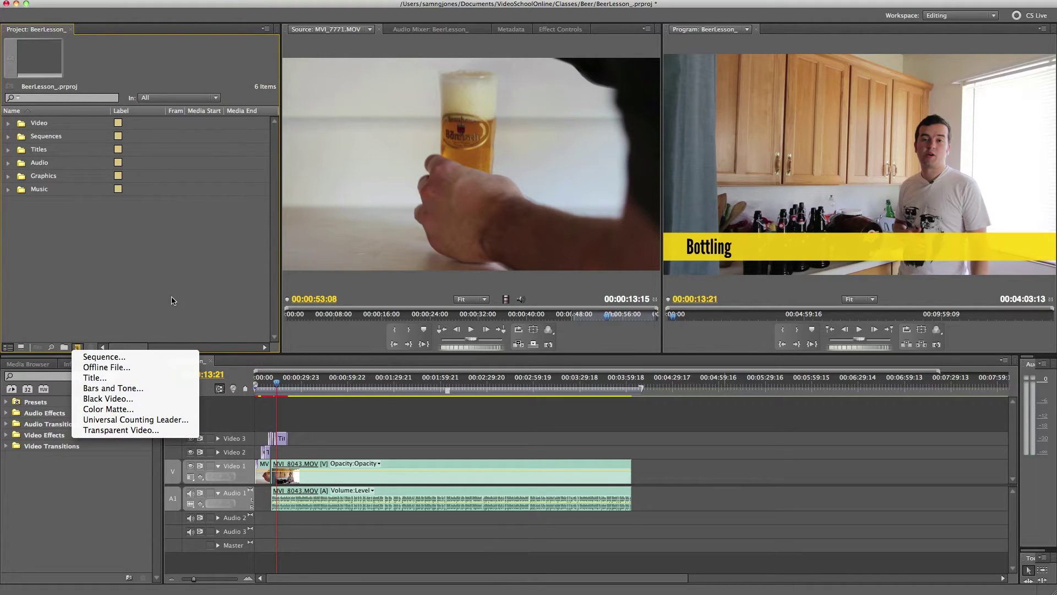
{"action": "left_click", "coordinate": [128, 230]}
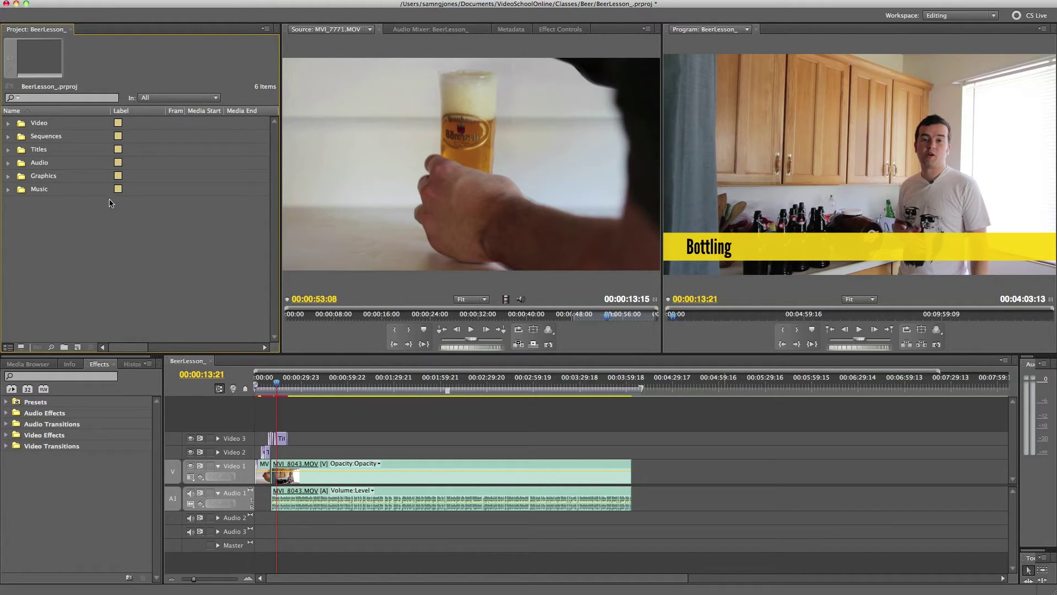
- Load MVI_7771.MOV from the Video bin into the Source monitor
{"action": "left_click", "coordinate": [8, 123]}
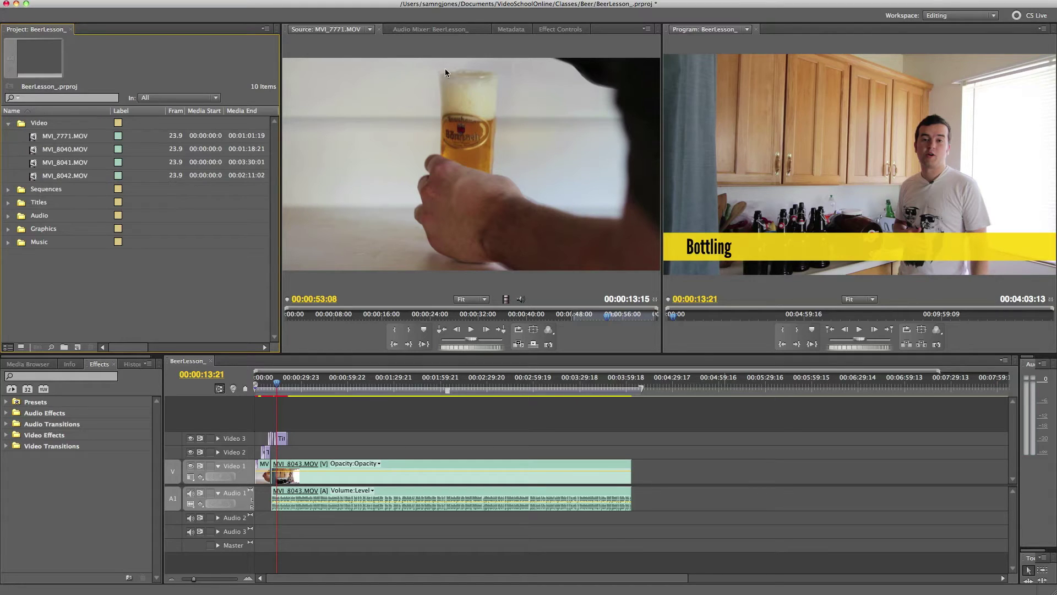
{"action": "double_click", "coordinate": [35, 137]}
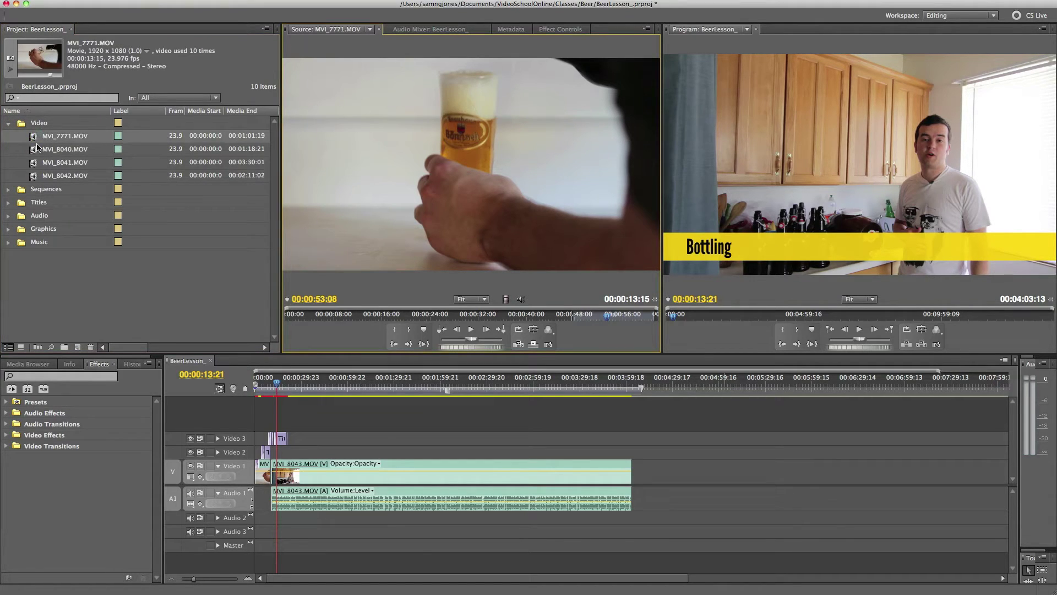
{"action": "double_click", "coordinate": [36, 147]}
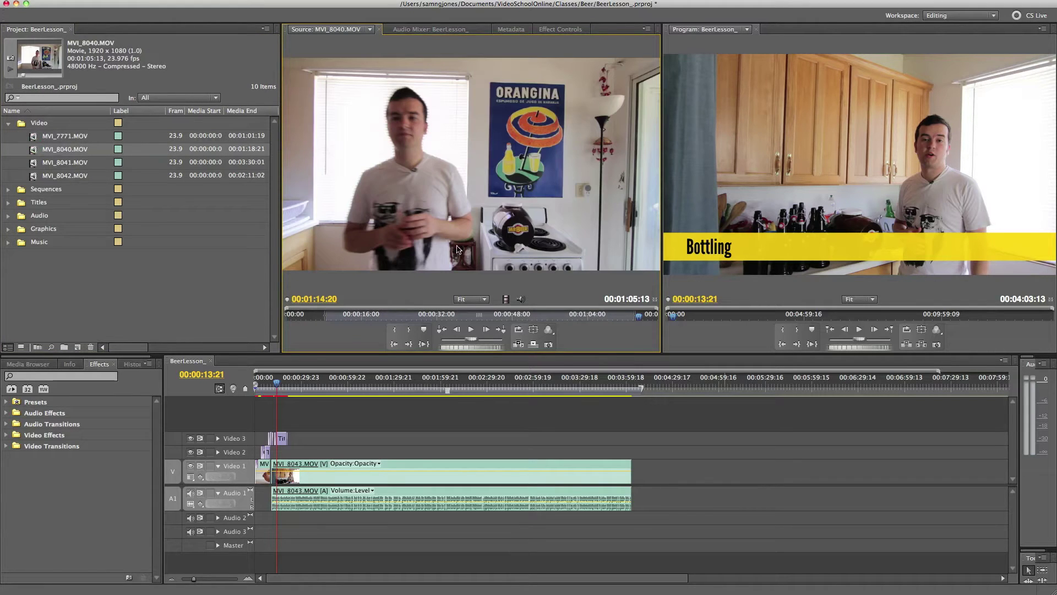
{"action": "double_click", "coordinate": [48, 138]}
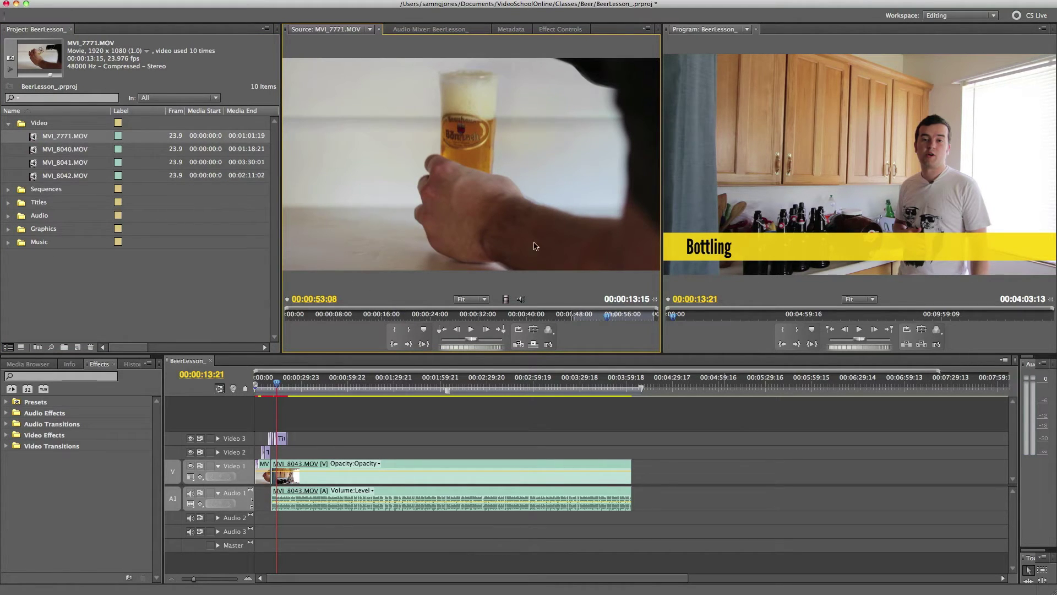
- Scrub the clip, set its In point at 00:00:19:18, and cue 00:00:38:10
{"action": "left_click", "coordinate": [560, 317]}
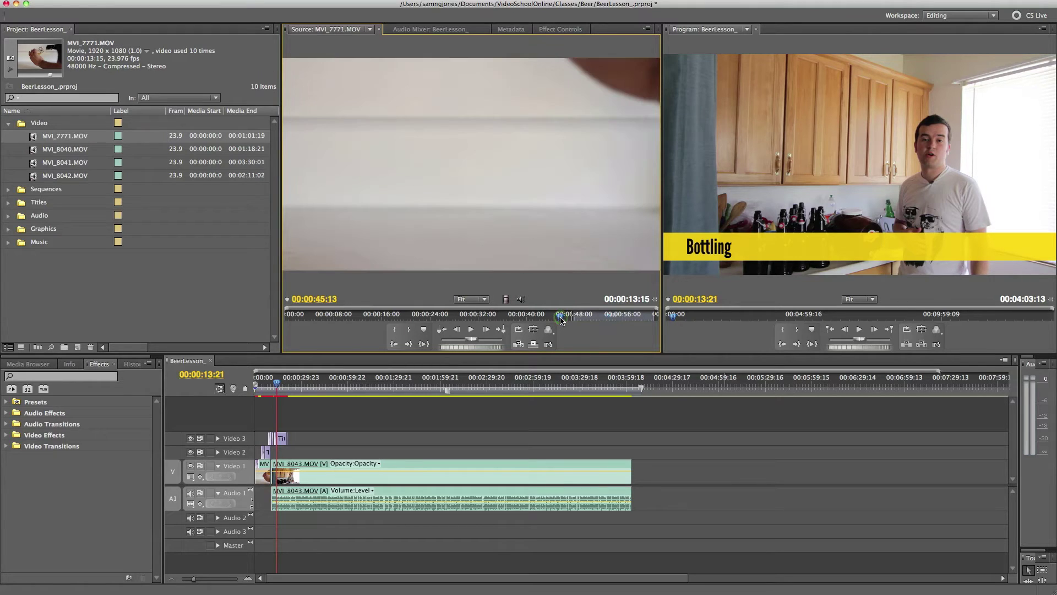
{"action": "left_click", "coordinate": [425, 317]}
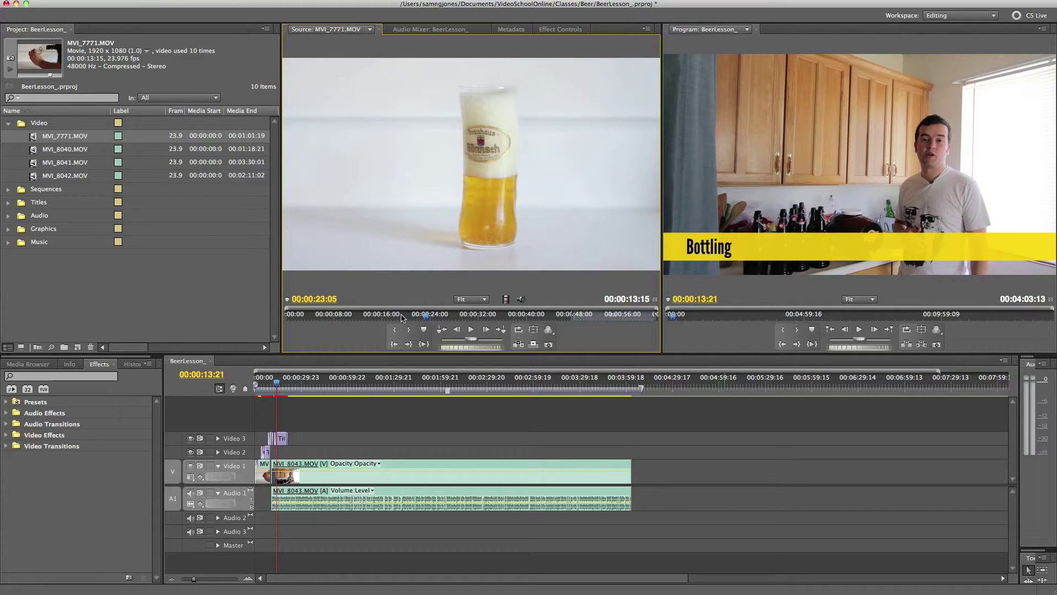
{"action": "left_click_drag", "start_coordinate": [415, 316], "coordinate": [557, 319]}
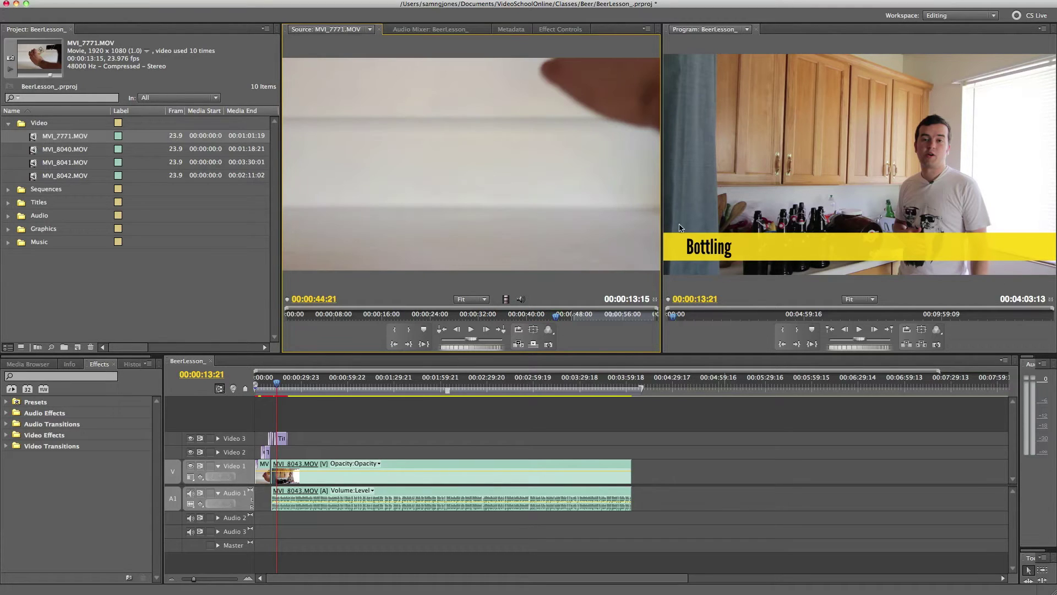
{"action": "left_click", "coordinate": [572, 317]}
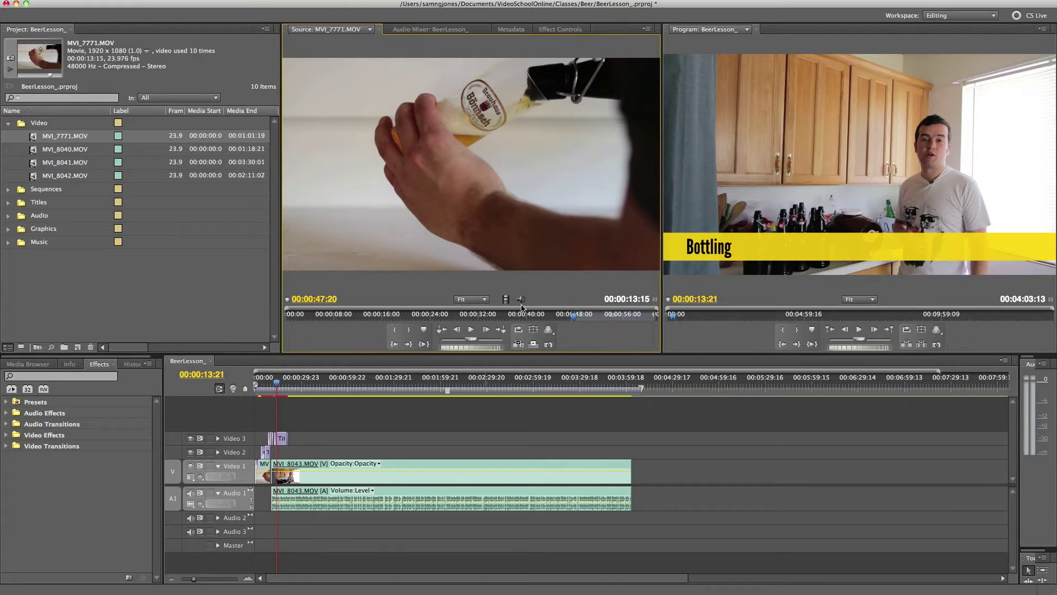
{"action": "left_click", "coordinate": [393, 331]}
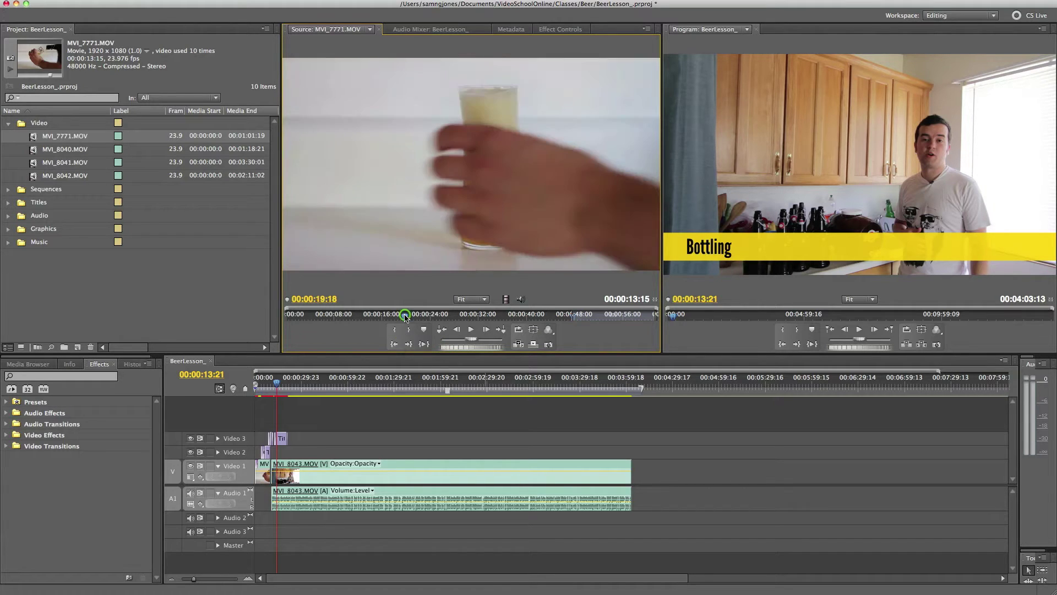
{"action": "left_click", "coordinate": [393, 330]}
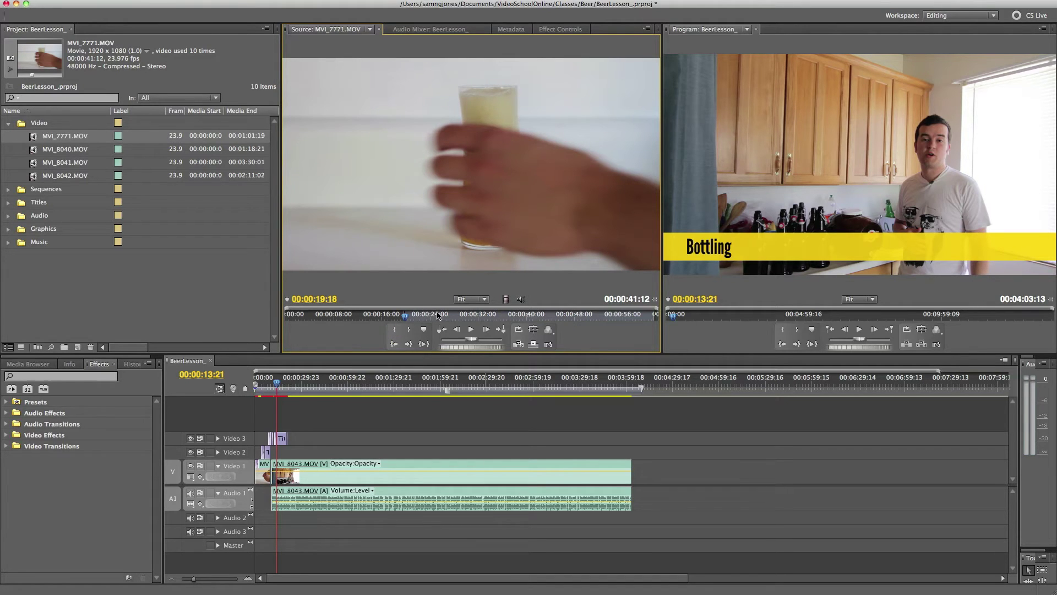
{"action": "left_click", "coordinate": [517, 320]}
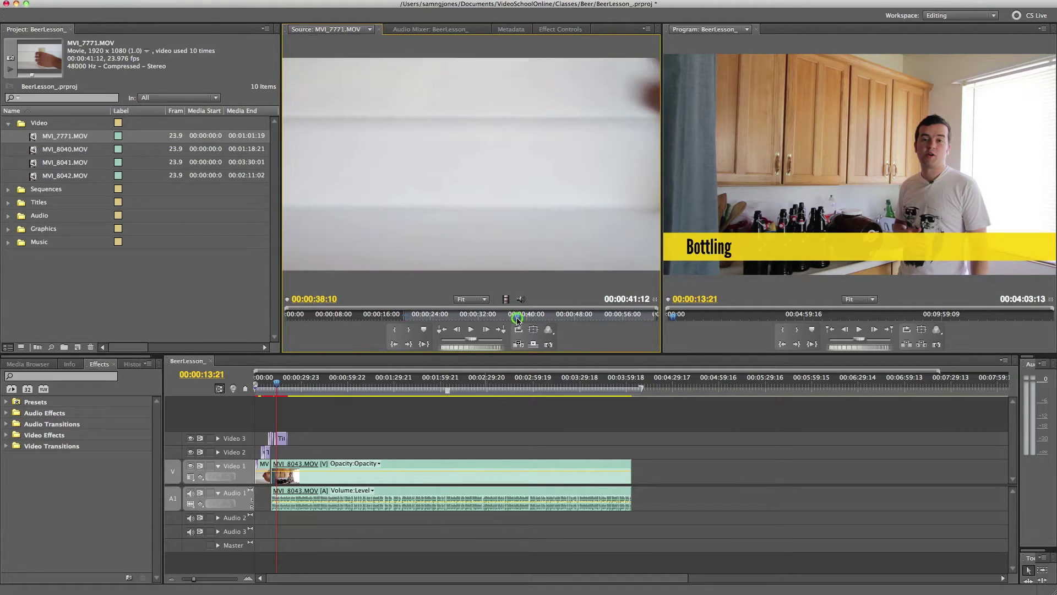
- Mark the Out point, cue the beer-pouring shot at 00:00:48:02, and test-drag without dropping
{"action": "left_click", "coordinate": [409, 330]}
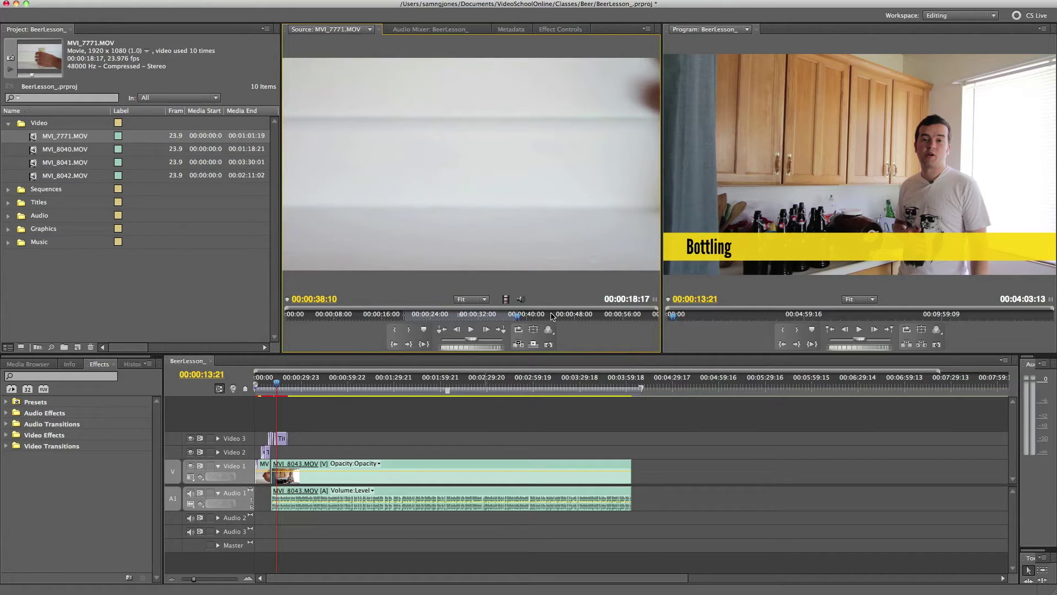
{"action": "left_click", "coordinate": [575, 315]}
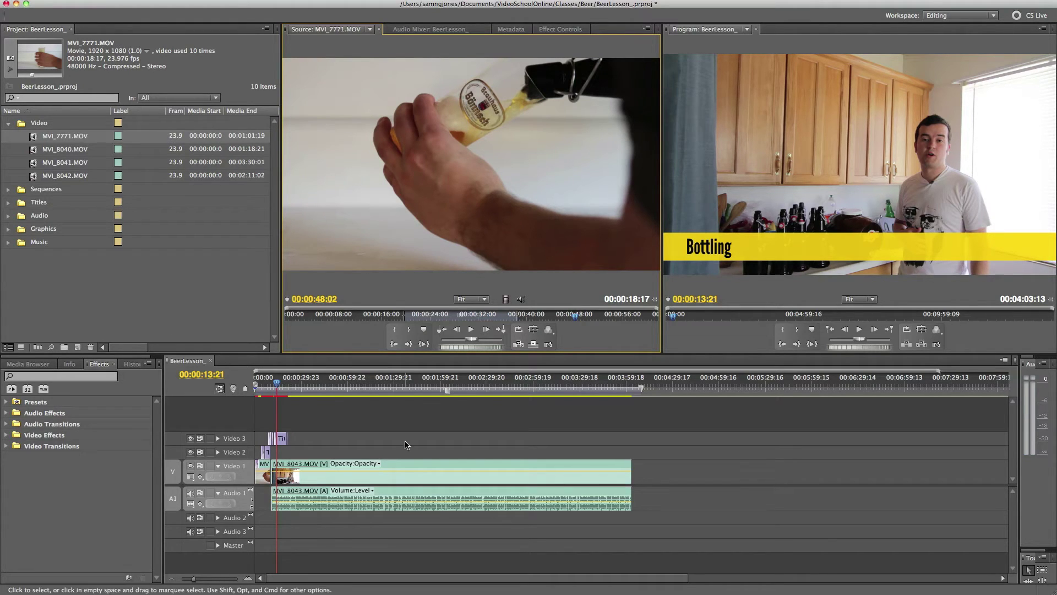
{"action": "left_click_drag", "start_coordinate": [532, 215], "coordinate": [518, 234]}
{"action": "left_click_drag", "start_coordinate": [521, 299], "coordinate": [656, 474]}
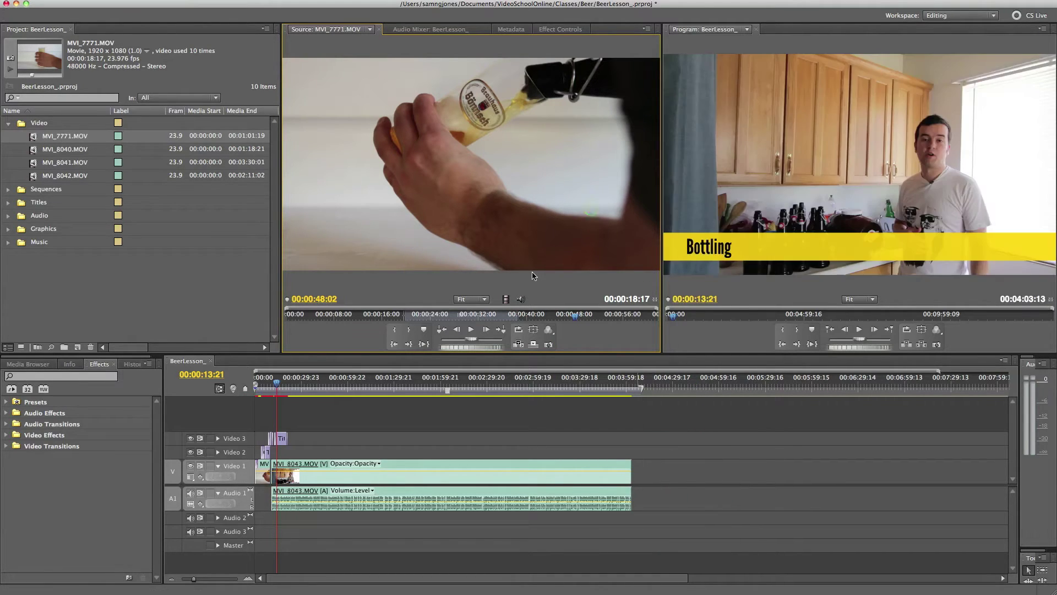
{"action": "left_click_drag", "start_coordinate": [674, 408], "coordinate": [595, 276]}
- Toggle between Audio Mixer and Metadata to show MVI_7771.MOV's details, then open the Window menu
{"action": "left_click", "coordinate": [422, 29]}
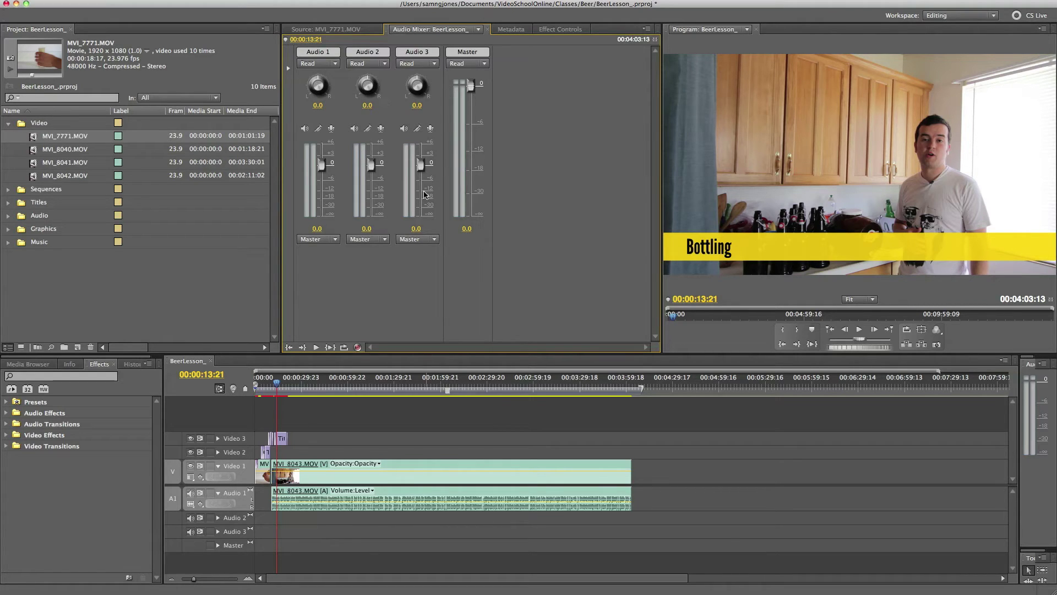
{"action": "left_click", "coordinate": [510, 30]}
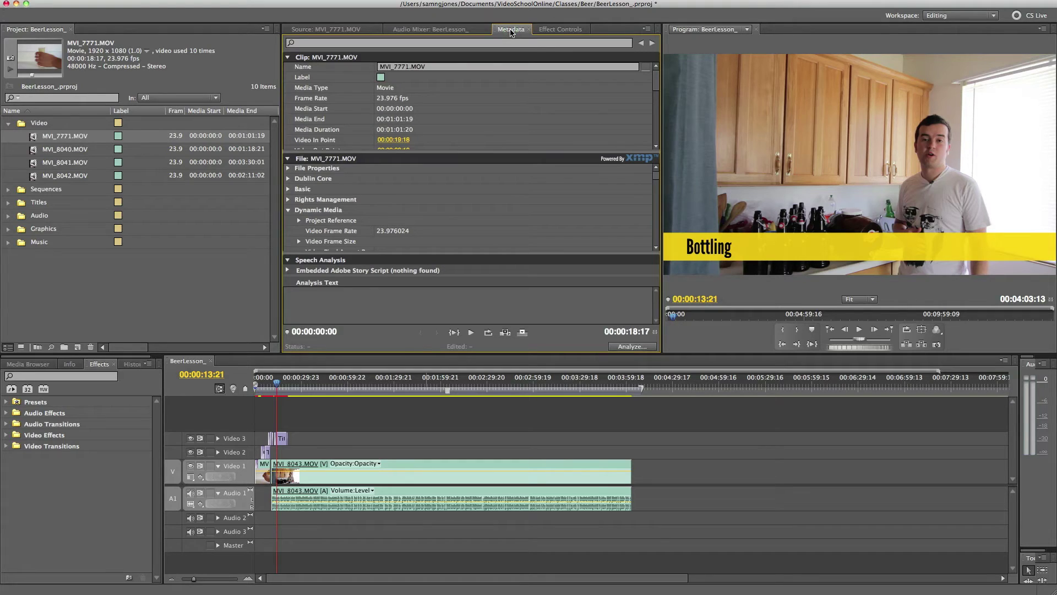
{"action": "left_click", "coordinate": [466, 28]}
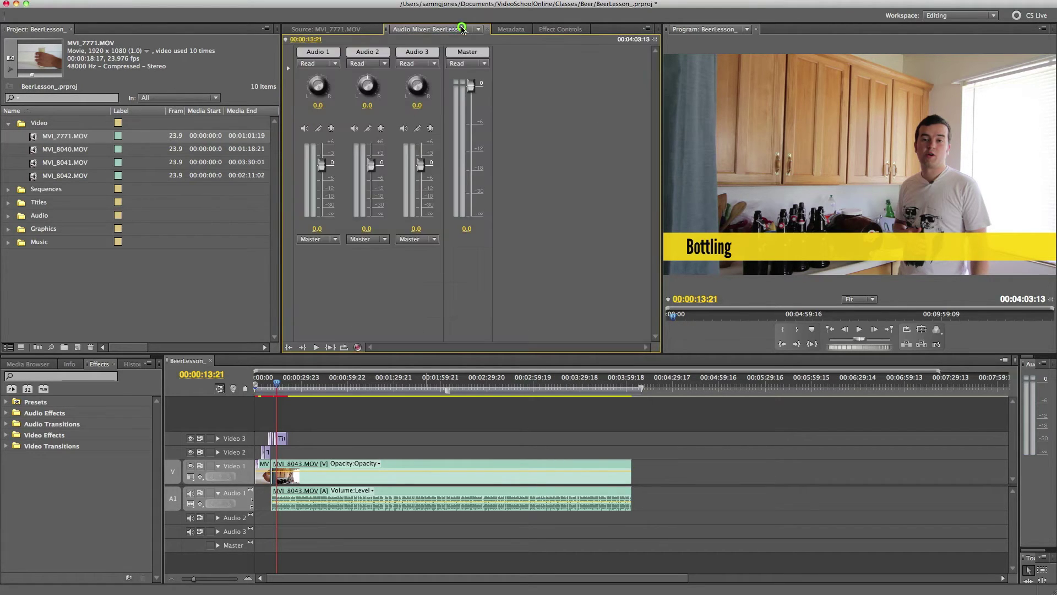
{"action": "left_click", "coordinate": [516, 29]}
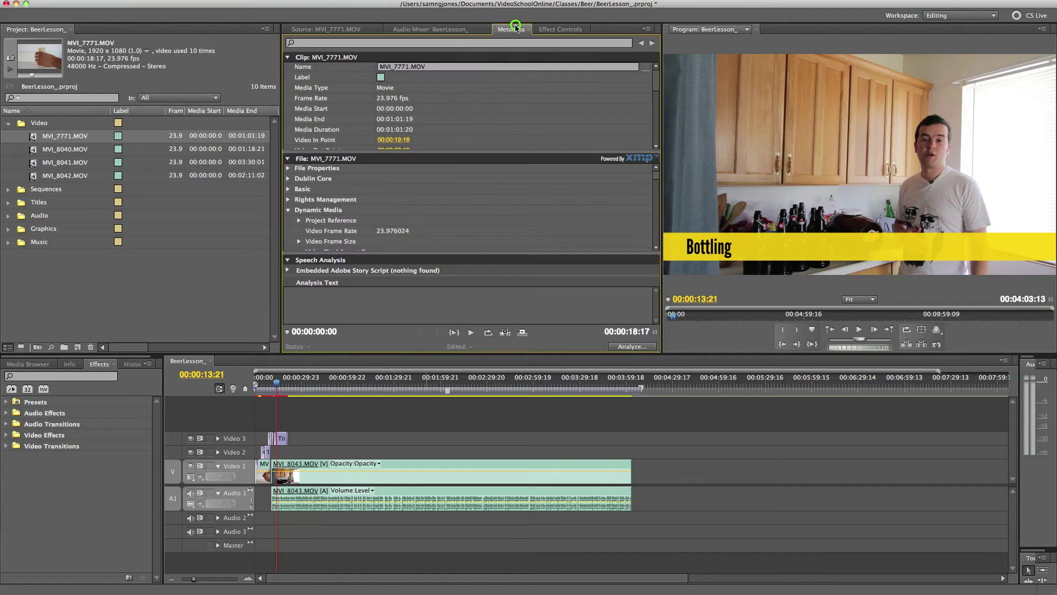
{"action": "left_click", "coordinate": [320, 2]}
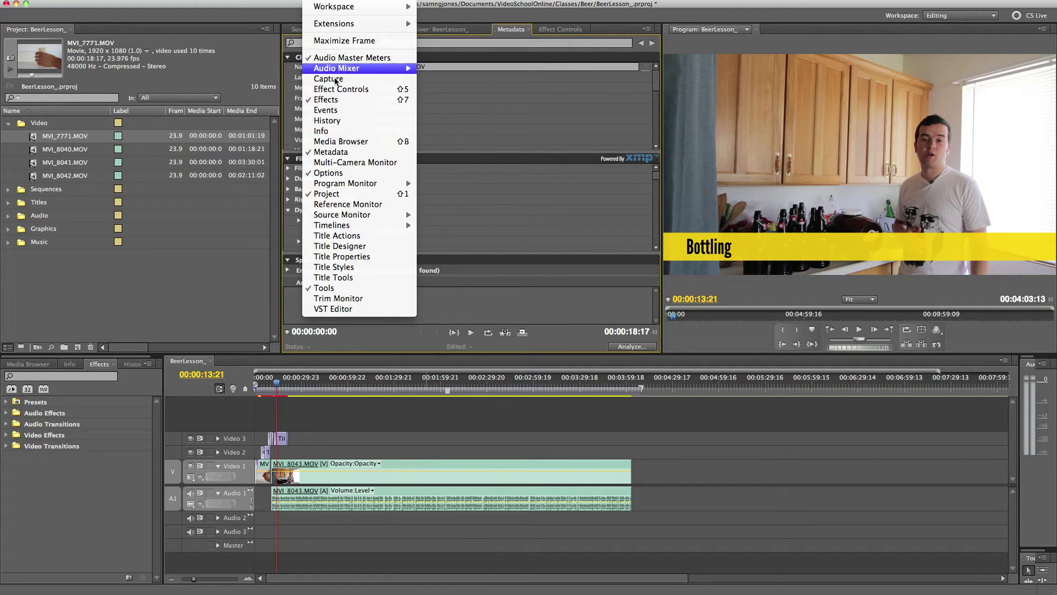
- Close the Window menu and select clips MVI_8040 and MVI_8041 in the Project panel
{"action": "mouse_move", "coordinate": [365, 68]}
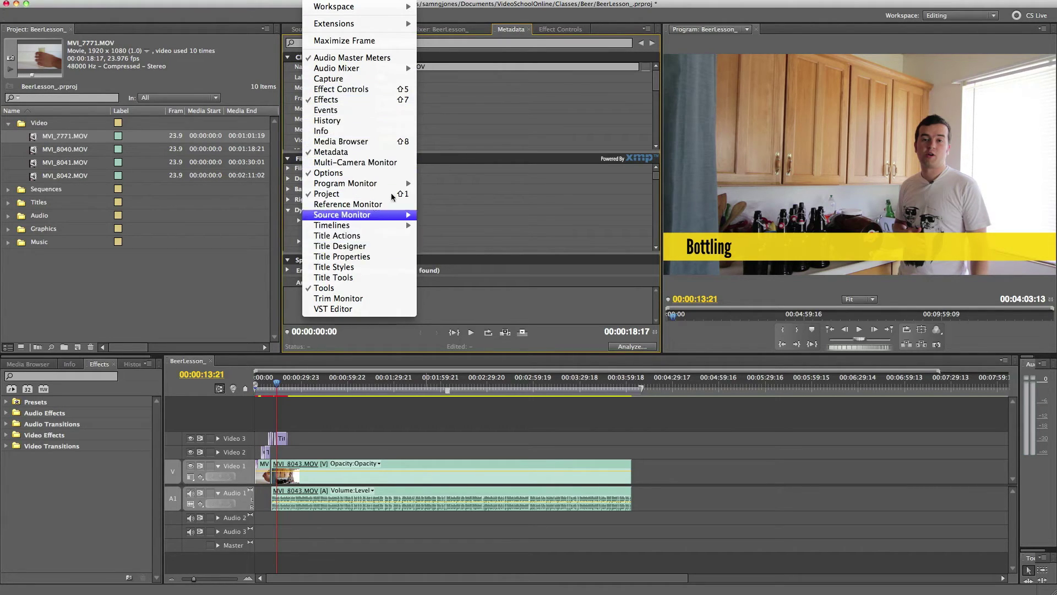
{"action": "key", "text": "Escape"}
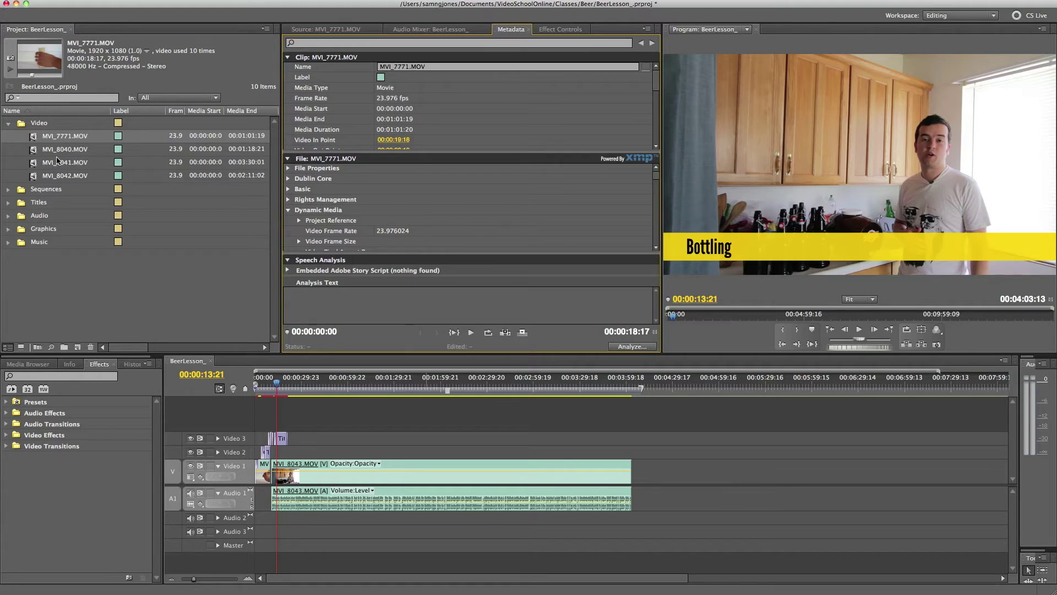
{"action": "left_click", "coordinate": [37, 151]}
{"action": "left_click", "coordinate": [35, 164]}
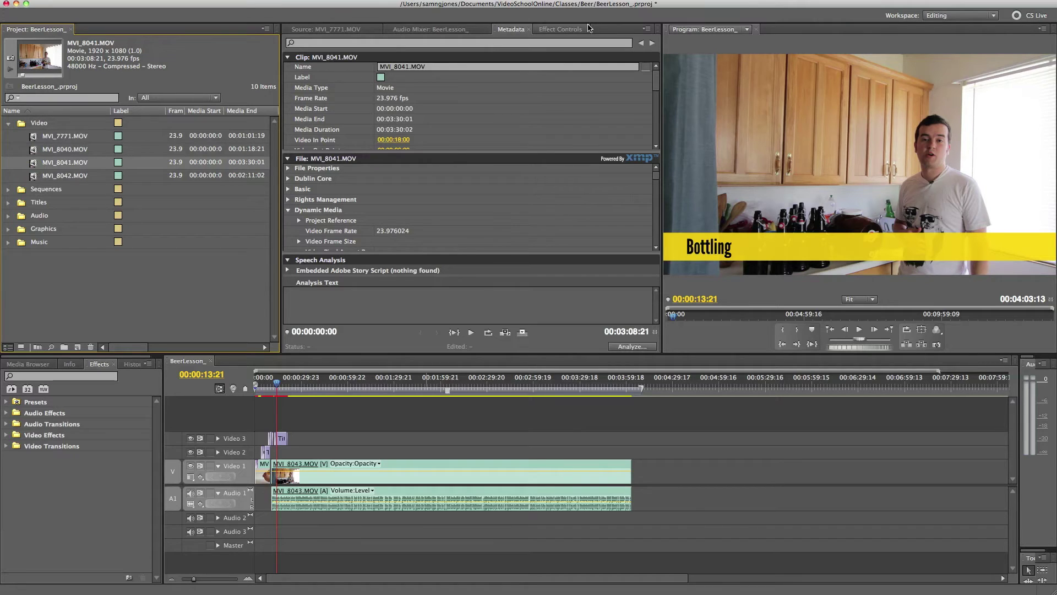
- Inspect MVI_8043's Motion, Time Remapping and Volume settings in Effect Controls, then return to Source
{"action": "left_click", "coordinate": [560, 29]}
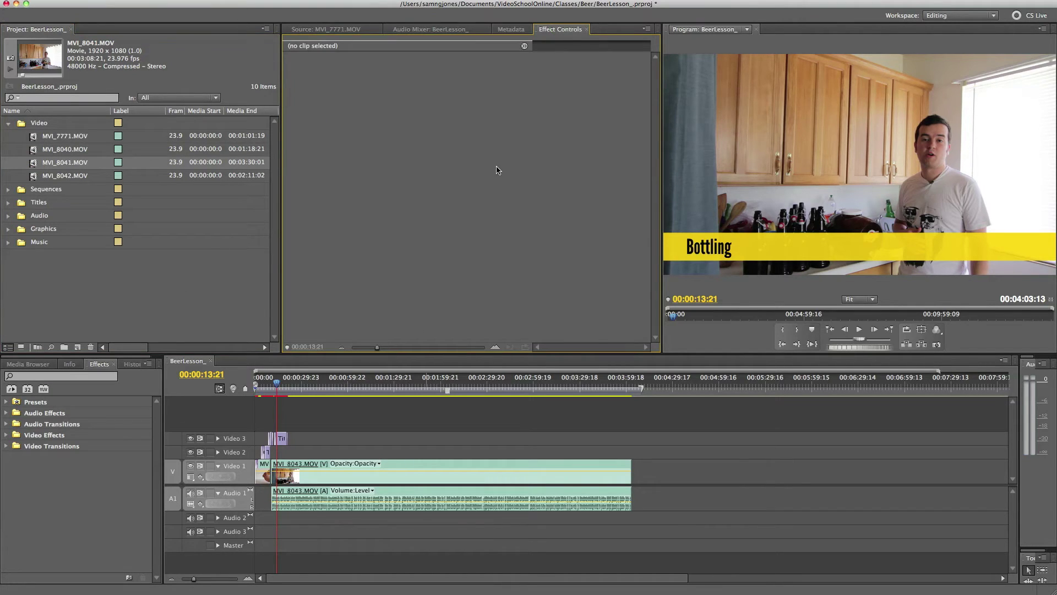
{"action": "left_click", "coordinate": [292, 479]}
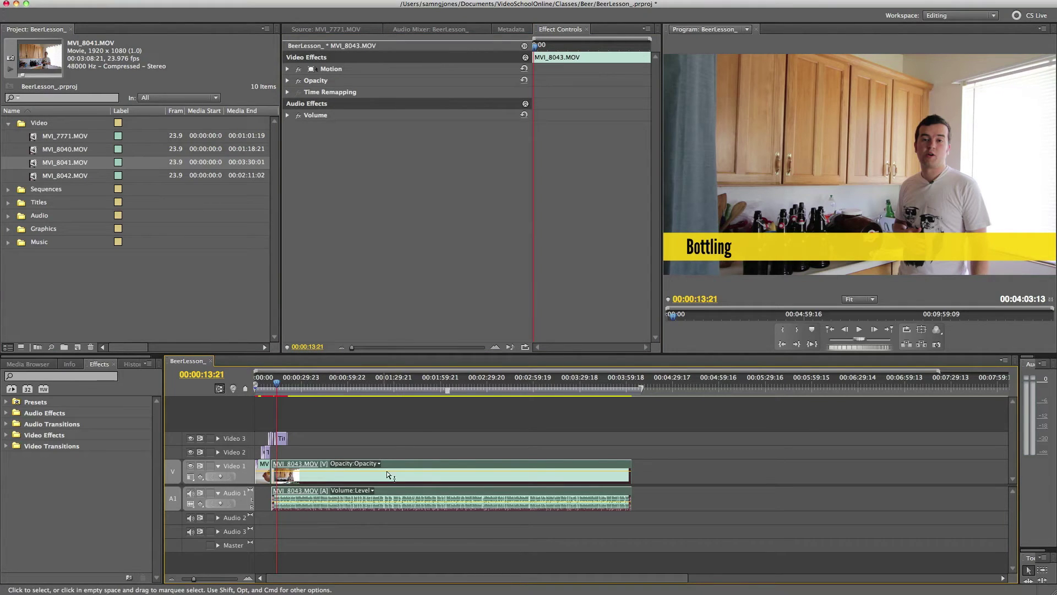
{"action": "left_click", "coordinate": [287, 69]}
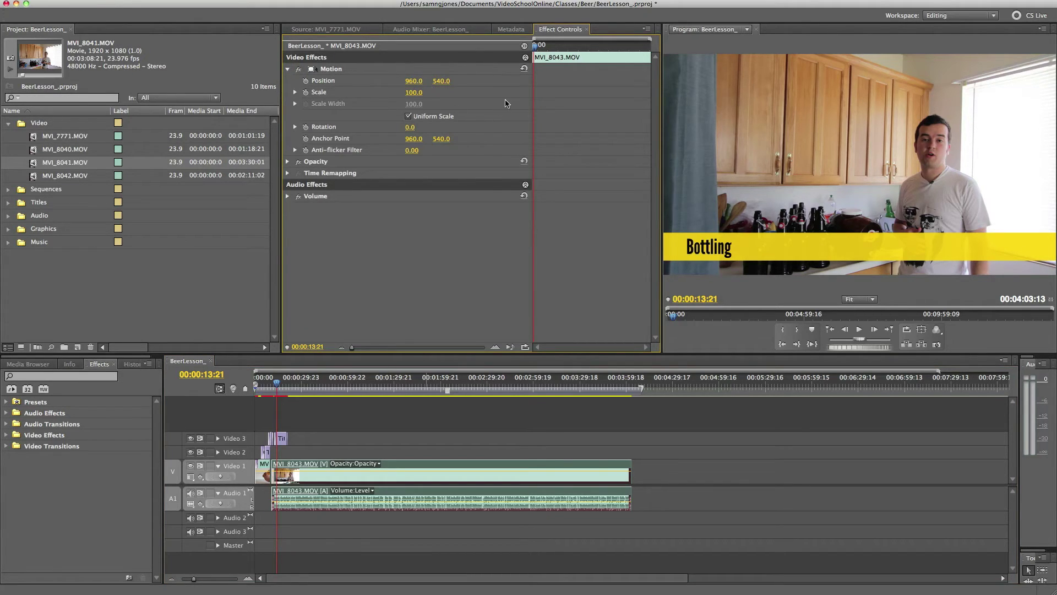
{"action": "left_click", "coordinate": [288, 69]}
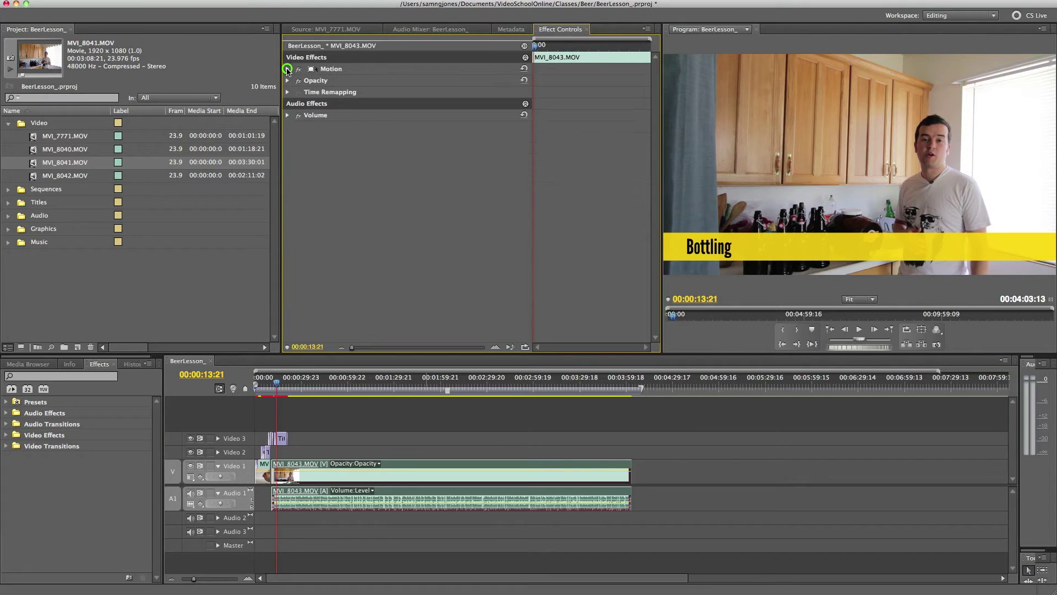
{"action": "left_click", "coordinate": [287, 92]}
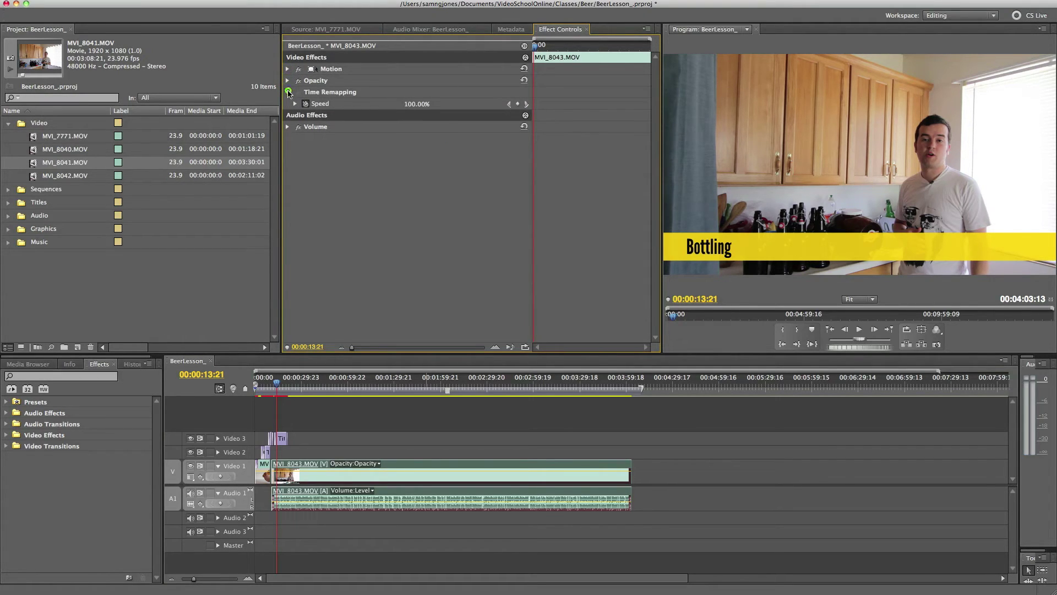
{"action": "left_click", "coordinate": [287, 91]}
{"action": "left_click", "coordinate": [288, 114]}
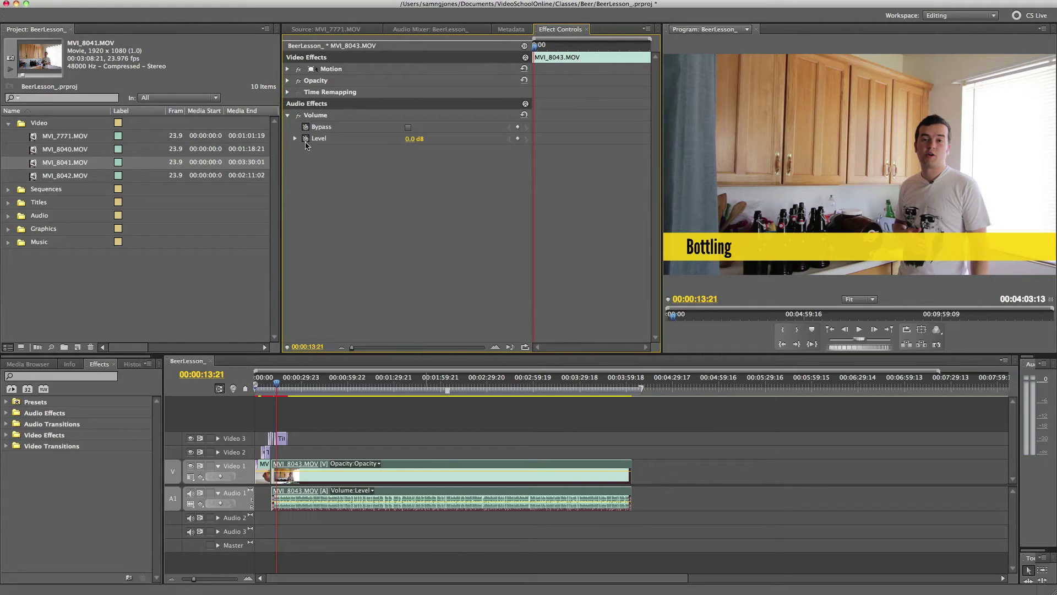
{"action": "left_click", "coordinate": [287, 115]}
{"action": "left_click", "coordinate": [354, 29]}
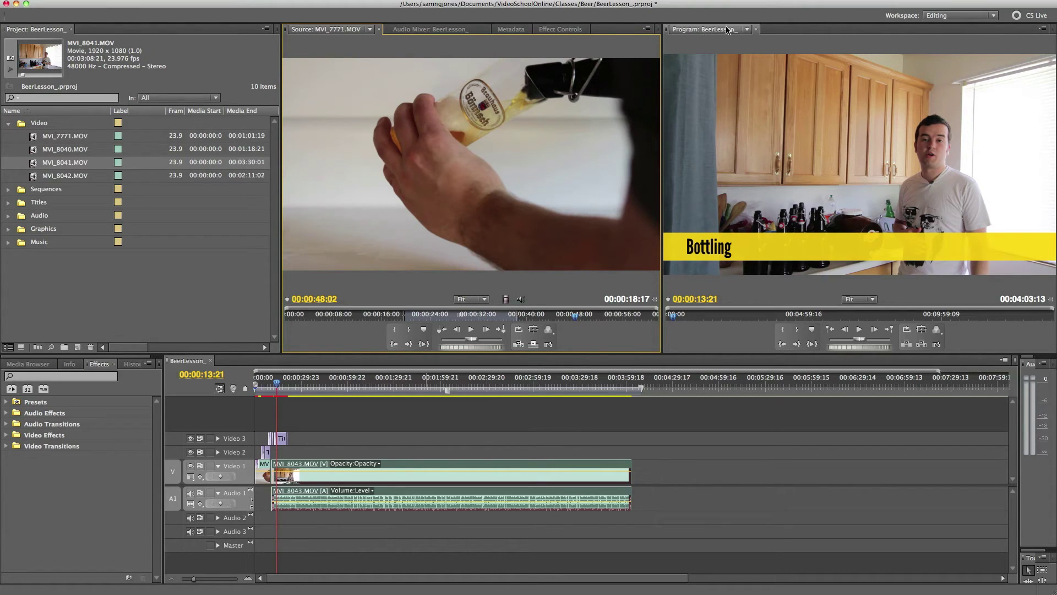
- Play the BeerLesson sequence from 00:00:49:02 and stop at 00:00:54:13 on the bottle handling
{"action": "left_click", "coordinate": [747, 29]}
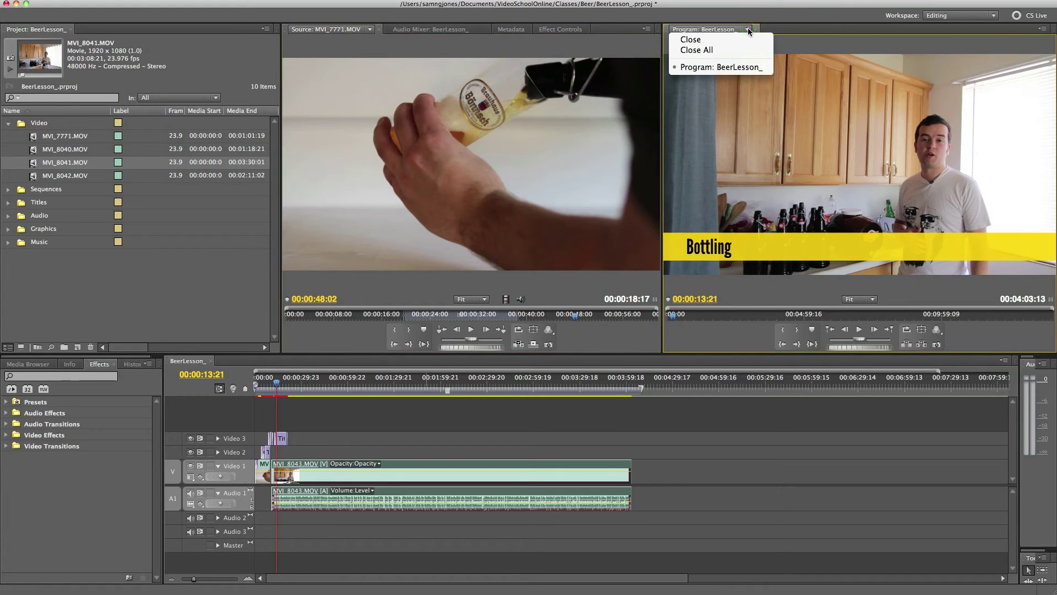
{"action": "left_click", "coordinate": [747, 29]}
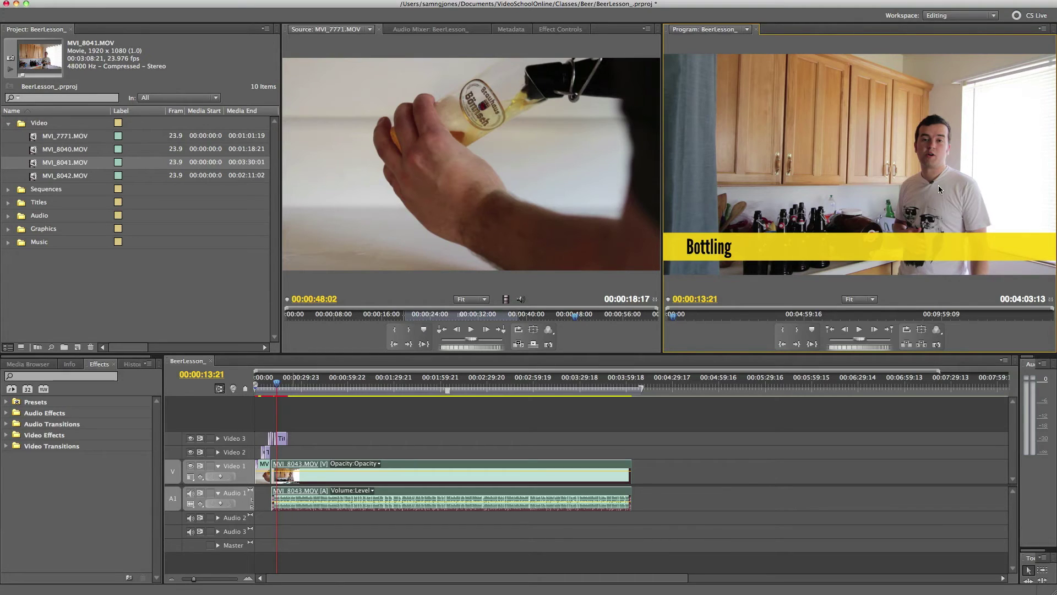
{"action": "left_click", "coordinate": [332, 378]}
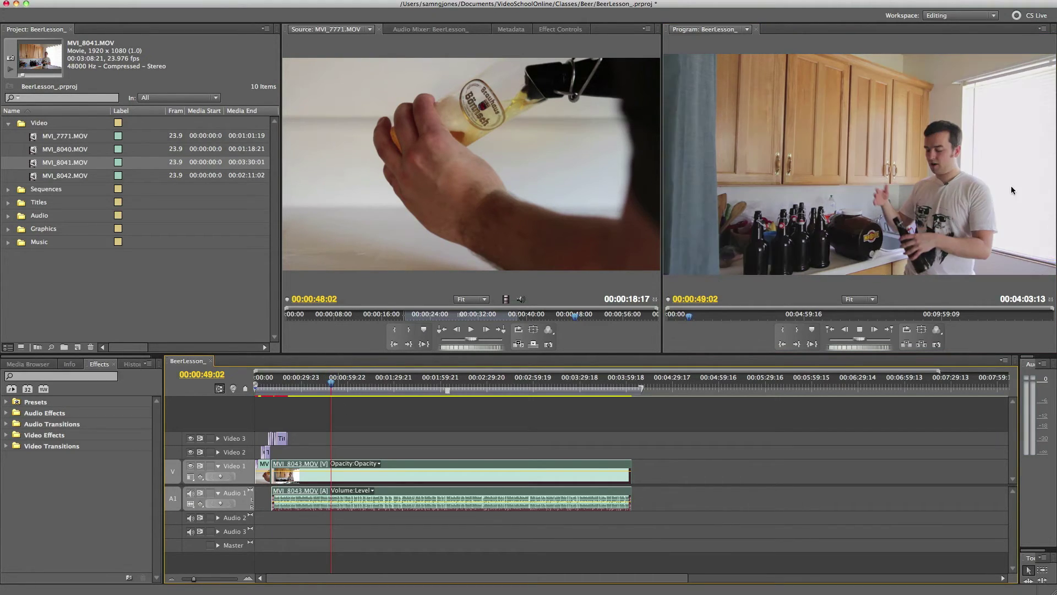
{"action": "key", "text": "space"}
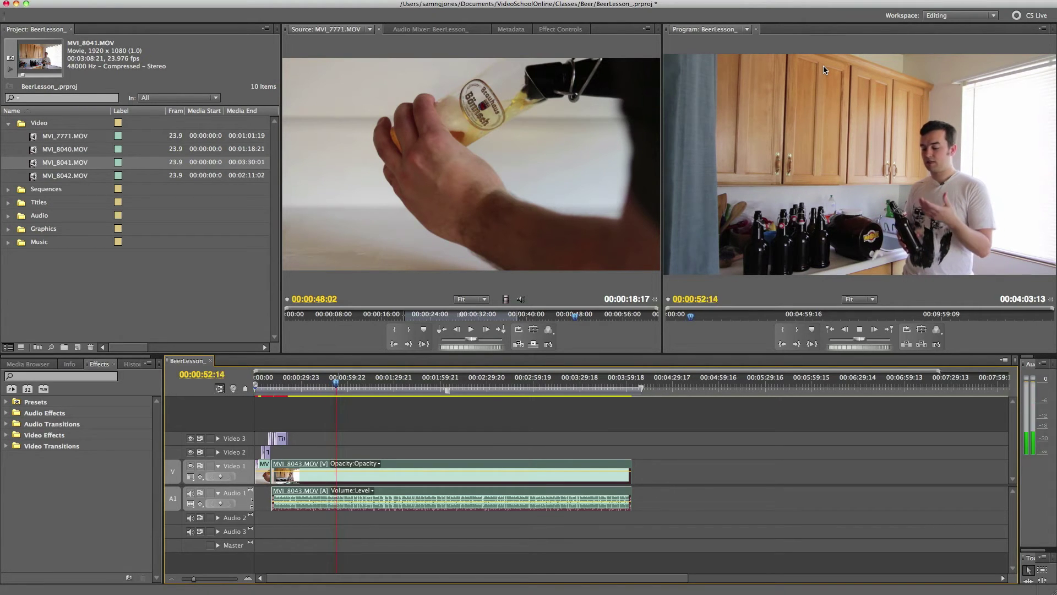
{"action": "key", "text": "space"}
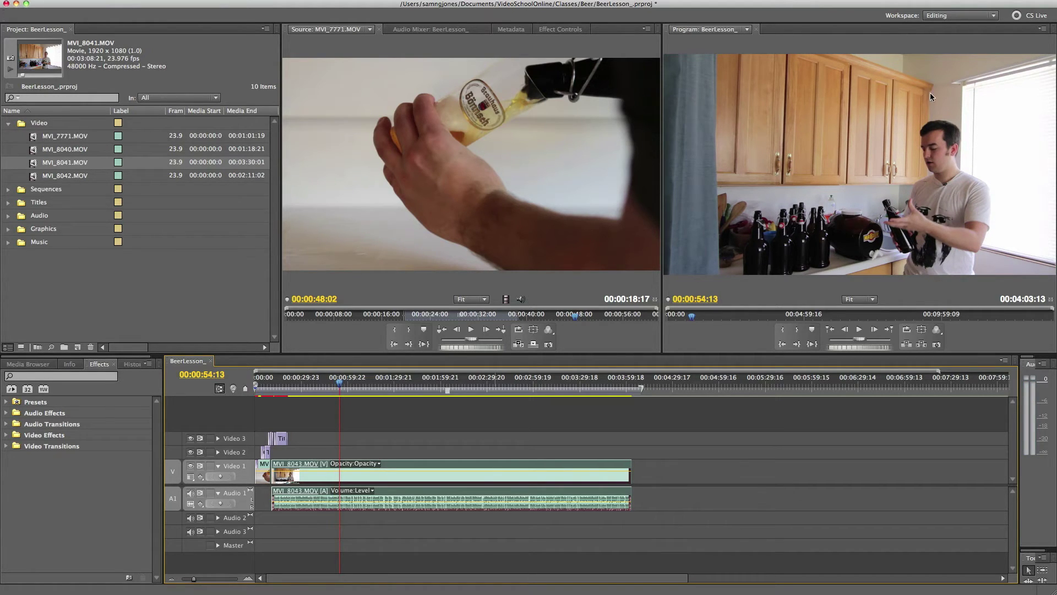
- Cycle the Program zoom through 50%, 10% and Fit, then drag the divider to enlarge the timeline
{"action": "left_click", "coordinate": [859, 299]}
{"action": "left_click", "coordinate": [863, 347]}
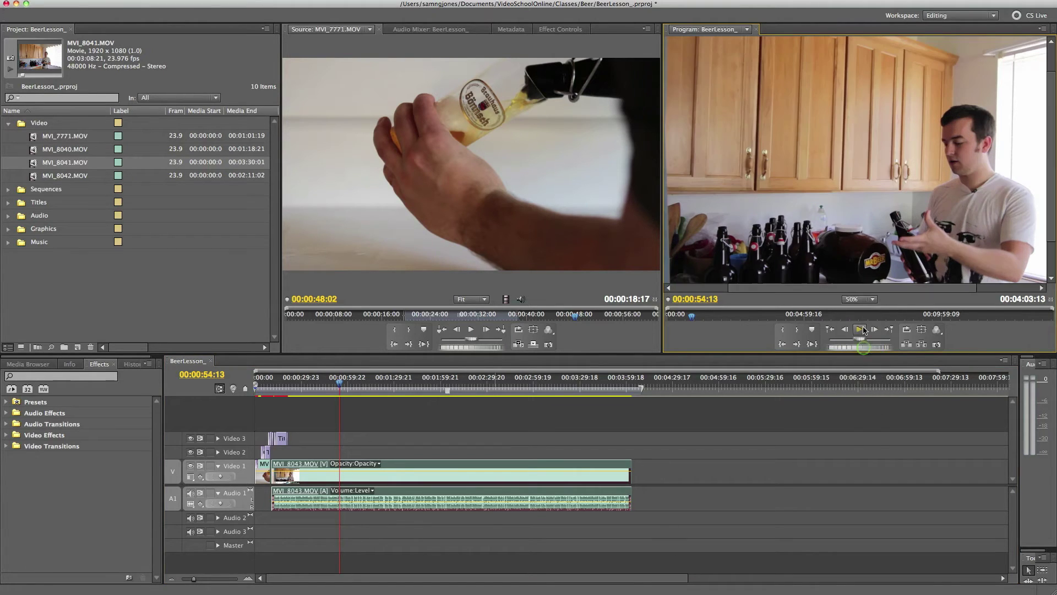
{"action": "left_click", "coordinate": [865, 299]}
{"action": "left_click", "coordinate": [862, 326]}
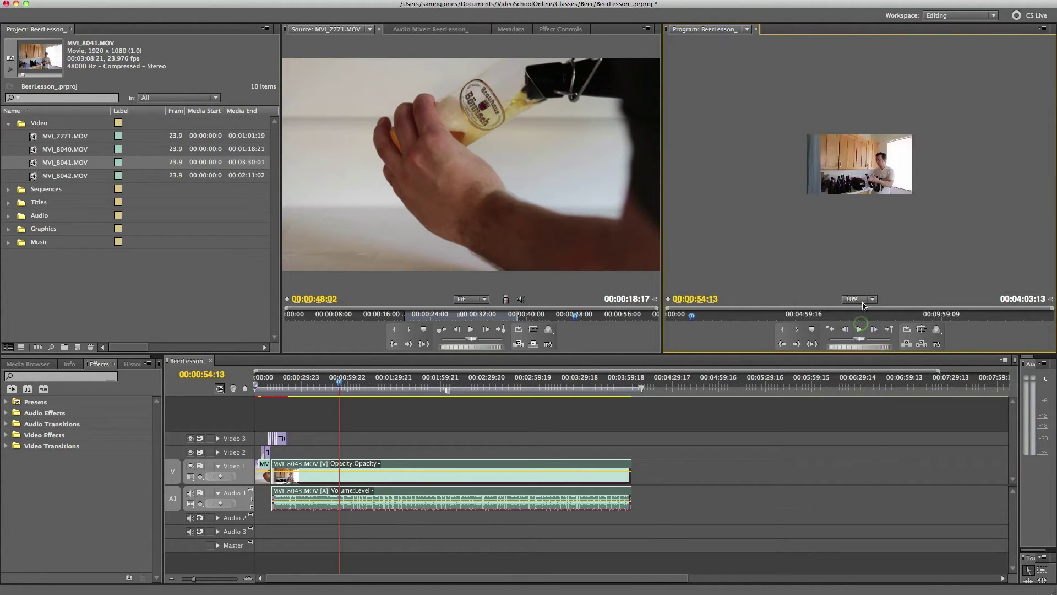
{"action": "left_click", "coordinate": [863, 299]}
{"action": "left_click", "coordinate": [862, 307]}
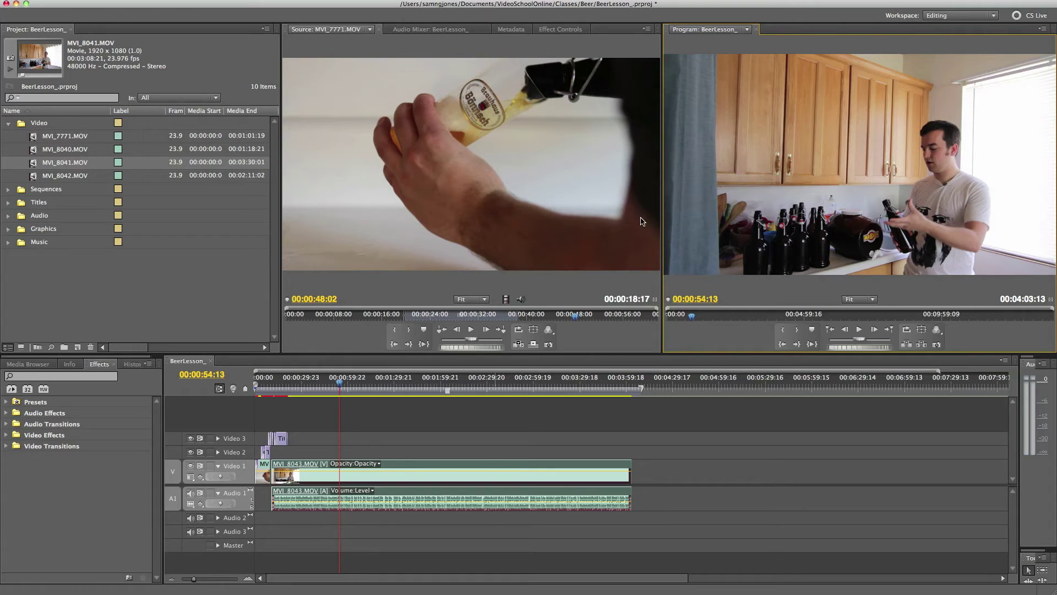
{"action": "left_click", "coordinate": [662, 352]}
{"action": "left_click_drag", "start_coordinate": [663, 353], "coordinate": [663, 329]}
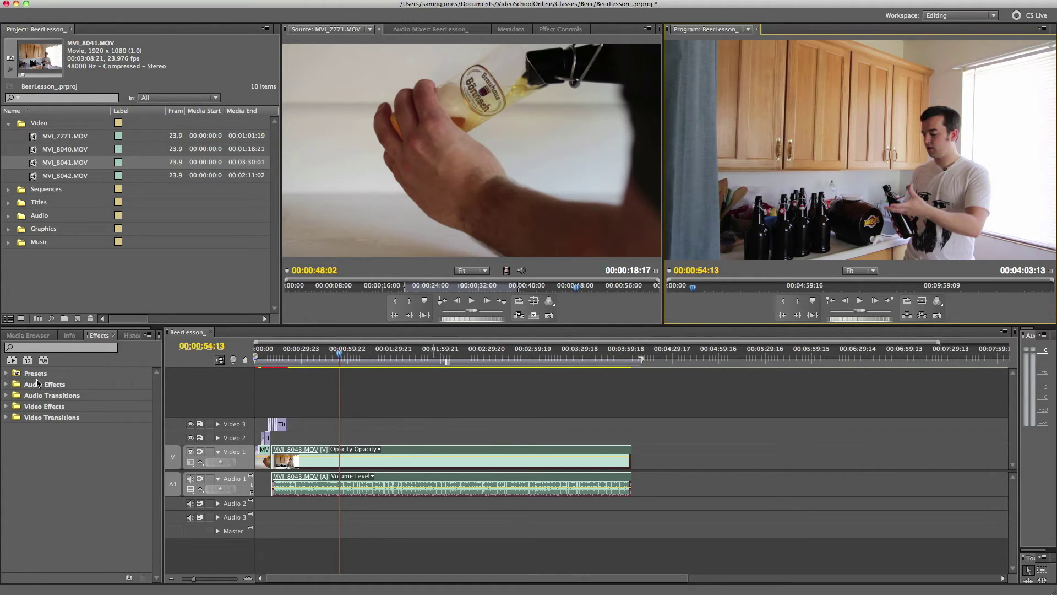
- Expand Audio Transitions and its Crossfade folder, then collapse them again
{"action": "left_click", "coordinate": [7, 396]}
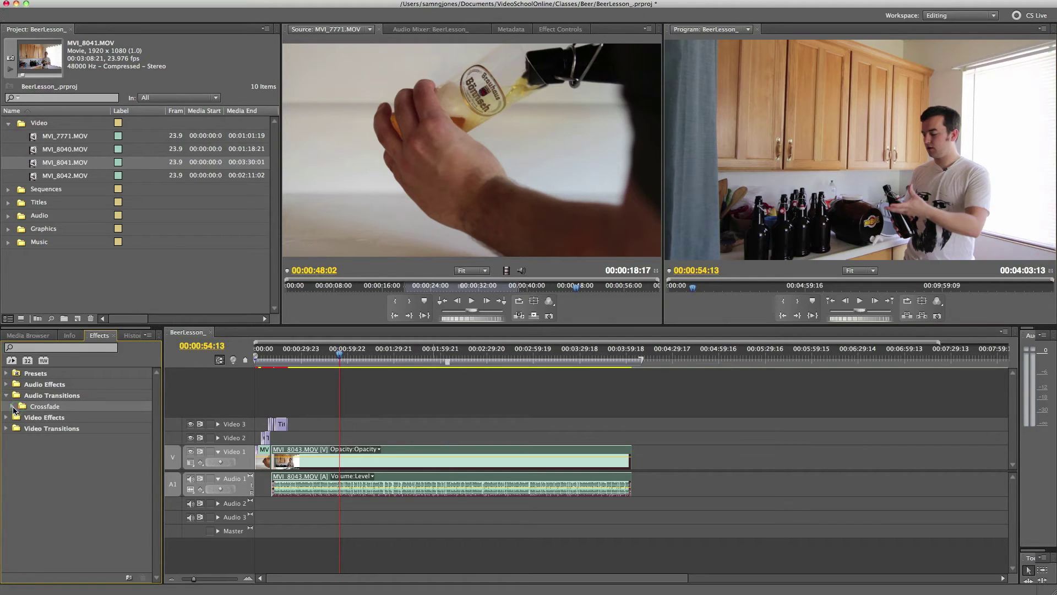
{"action": "left_click", "coordinate": [12, 407]}
{"action": "left_click", "coordinate": [13, 407]}
{"action": "left_click", "coordinate": [6, 395]}
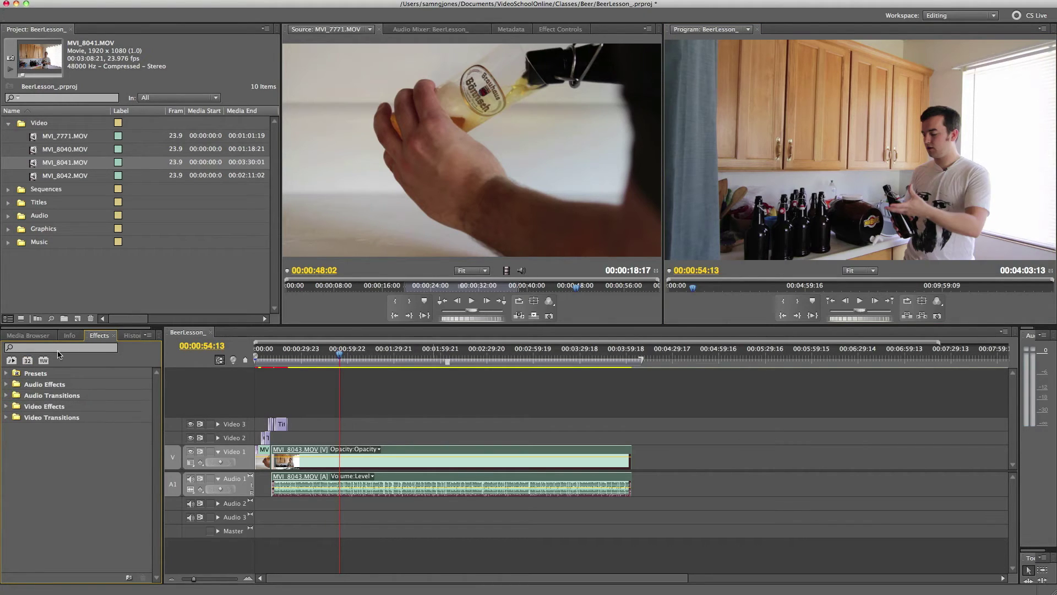
- Search effects for 'cross' then 'cons', clear the search, and show MVI_8043.MOV's effect controls
{"action": "left_click", "coordinate": [59, 349]}
{"action": "type", "text": "cro"}
{"action": "type", "text": "ss"}
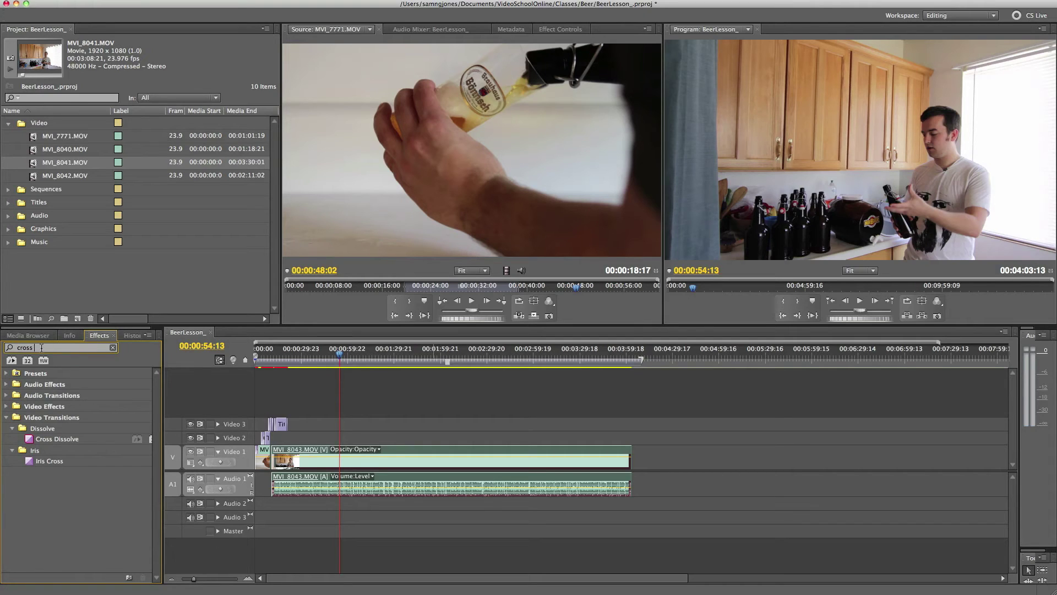
{"action": "left_click_drag", "start_coordinate": [42, 347], "coordinate": [2, 340]}
{"action": "type", "text": "consta"}
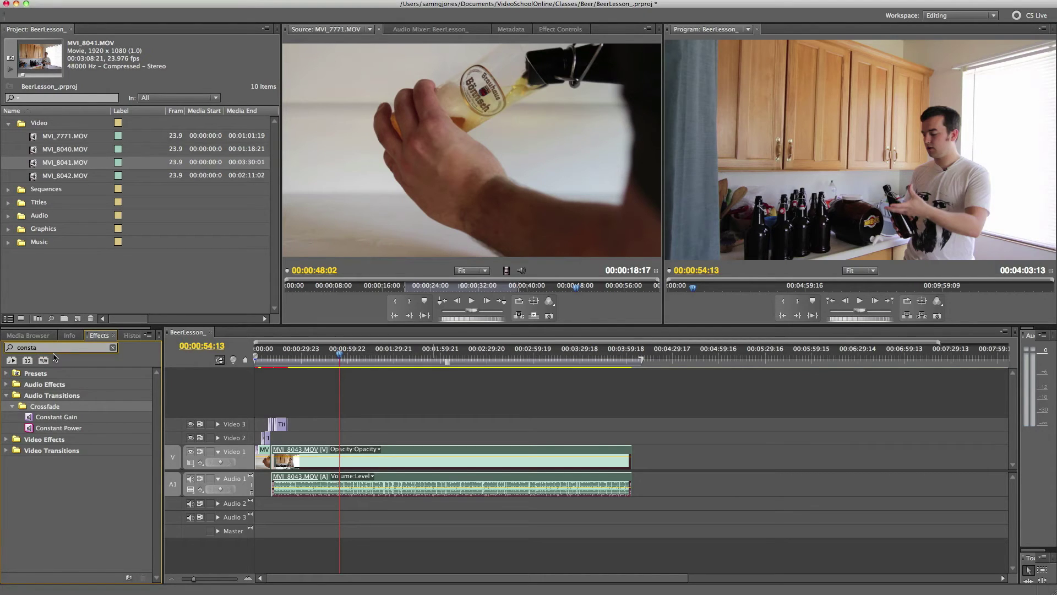
{"action": "key", "text": "BackSpace"}
{"action": "key", "text": "BackSpace"}
{"action": "key", "text": "BackSpace"}
{"action": "key", "text": "BackSpace"}
{"action": "key", "text": "BackSpace"}
{"action": "key", "text": "BackSpace"}
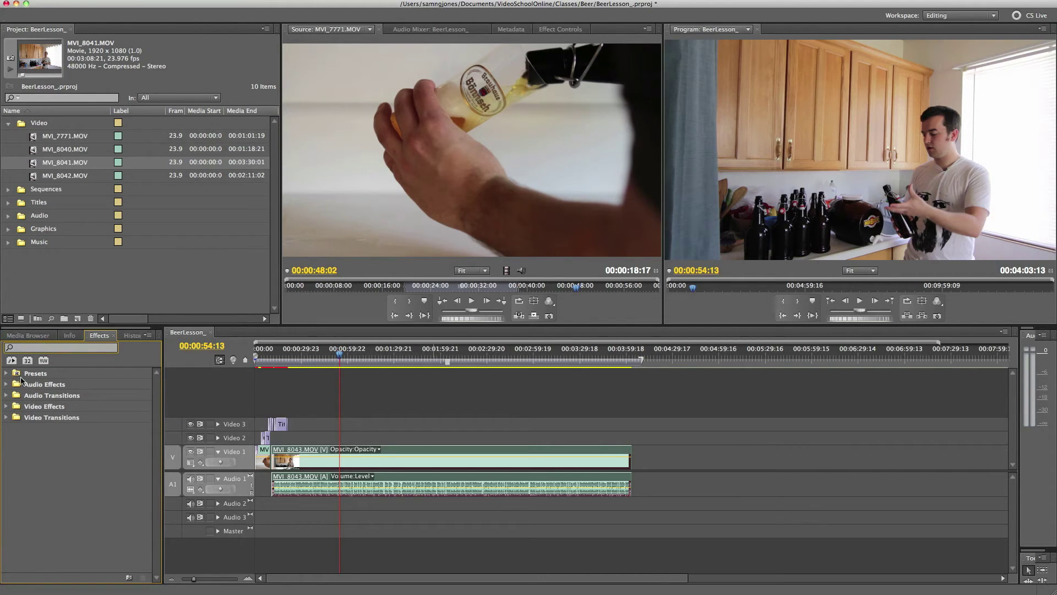
{"action": "left_click", "coordinate": [20, 395]}
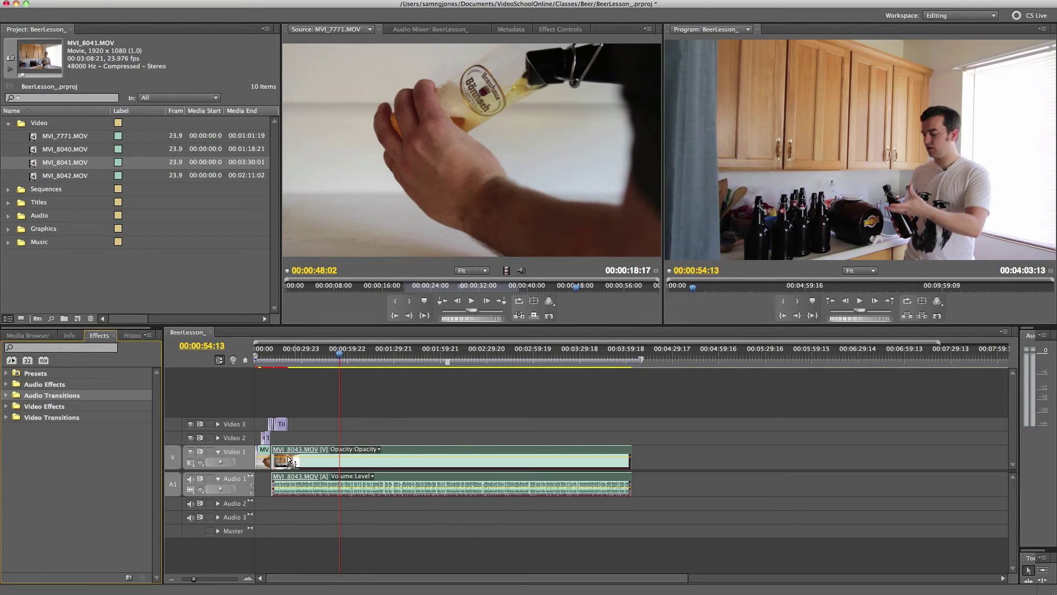
{"action": "left_click", "coordinate": [562, 30]}
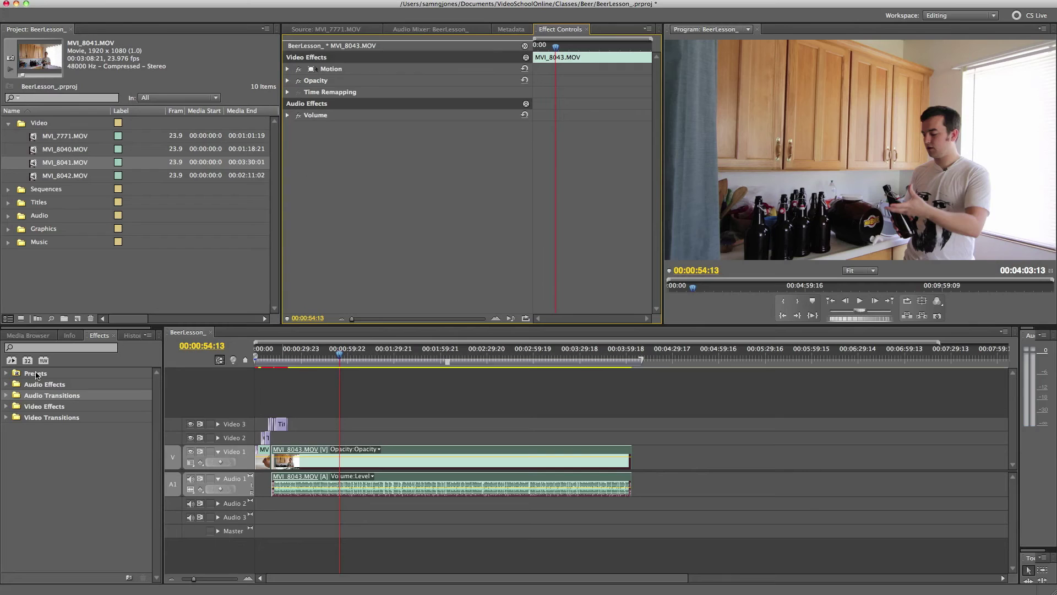
- Visit the Media Browser and Info tabs, reselect MVI_8043 in the timeline, and close Info
{"action": "left_click", "coordinate": [27, 335]}
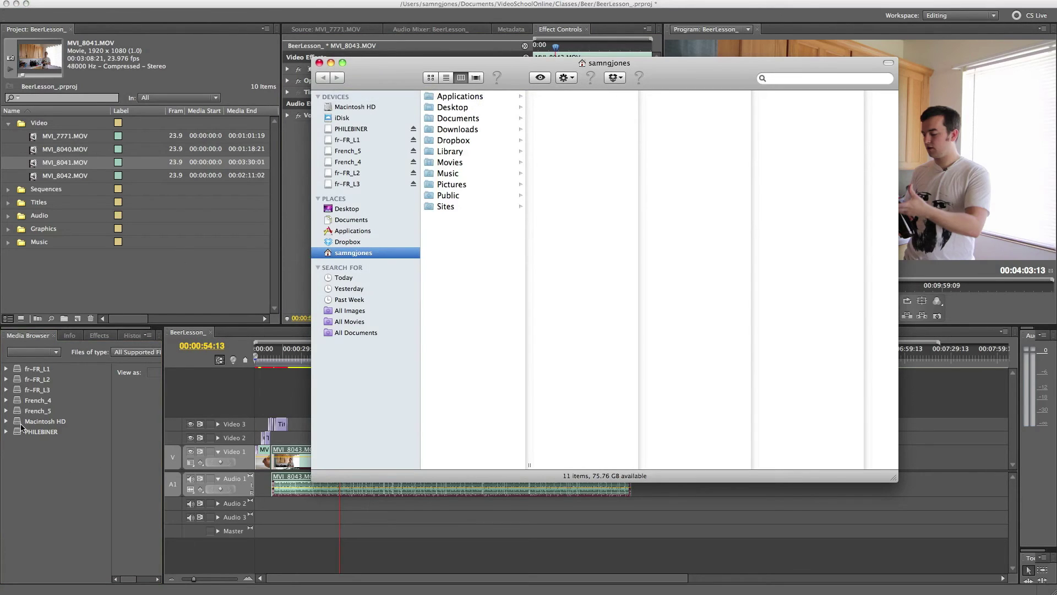
{"action": "left_click", "coordinate": [39, 469]}
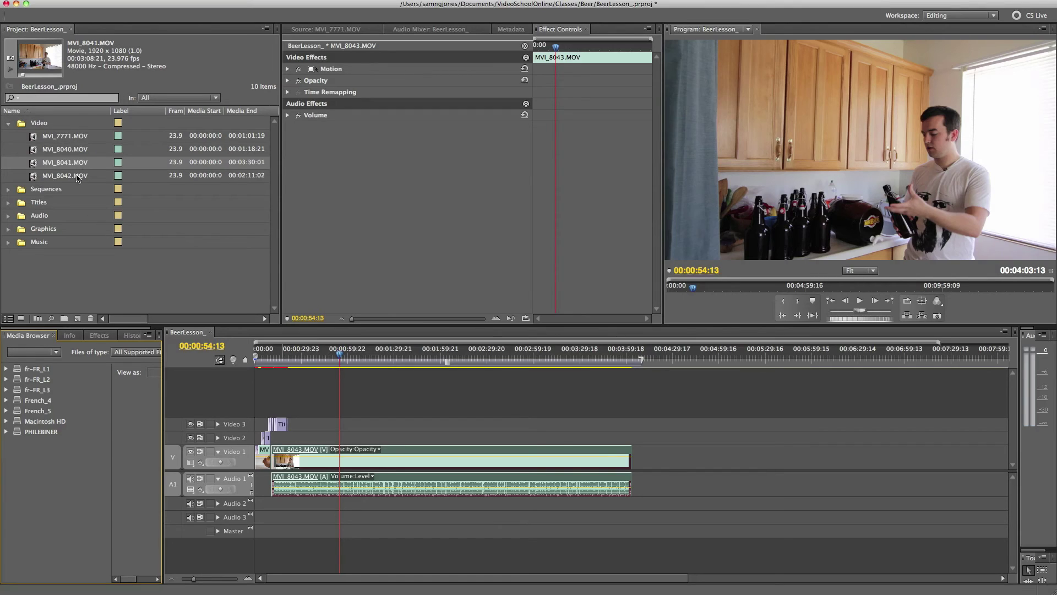
{"action": "left_click", "coordinate": [71, 335]}
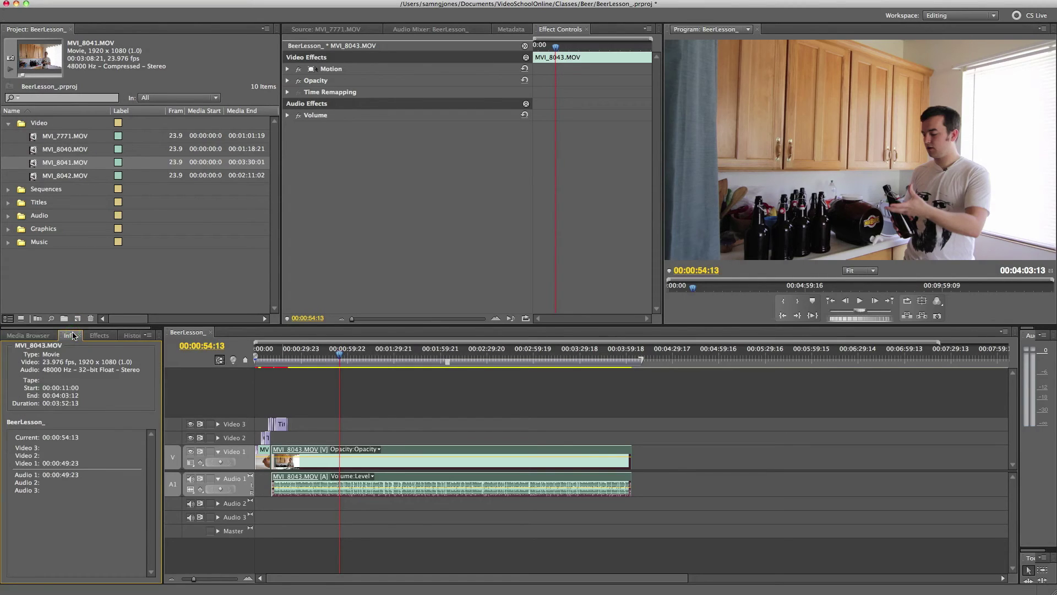
{"action": "left_click", "coordinate": [384, 420]}
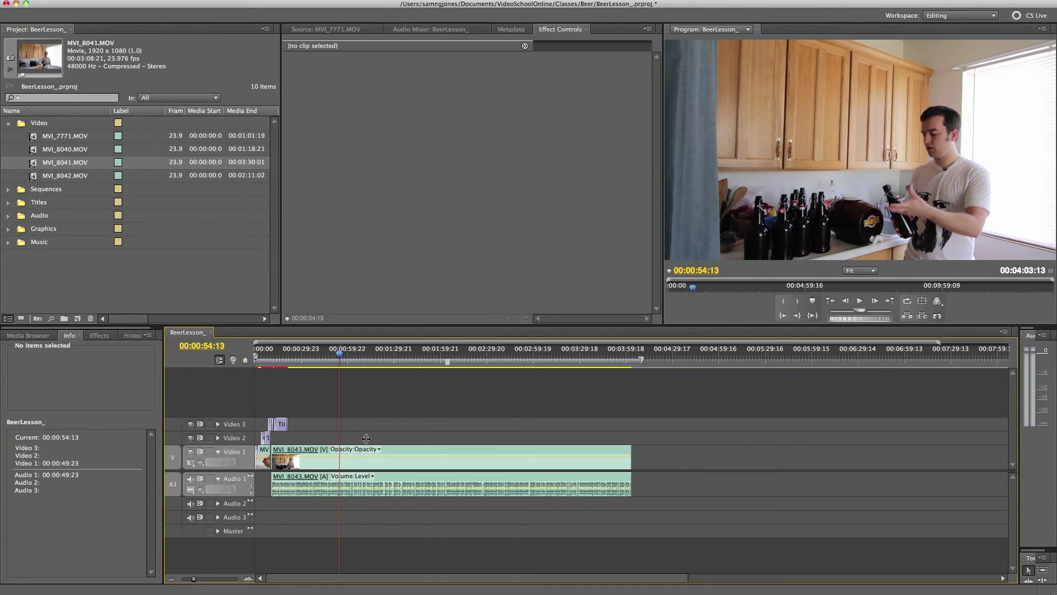
{"action": "left_click", "coordinate": [425, 455]}
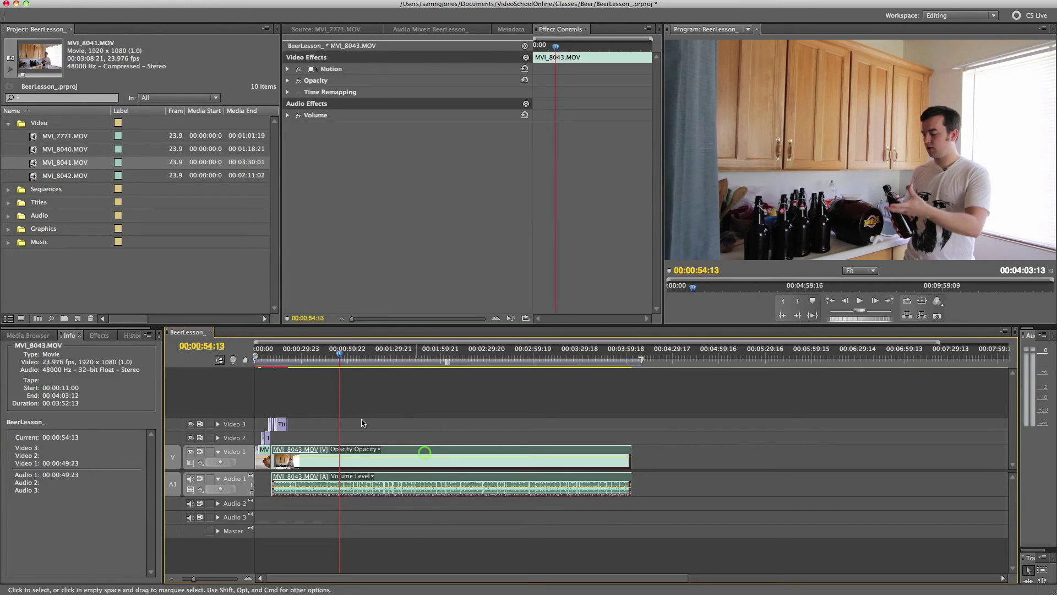
{"action": "left_click", "coordinate": [80, 335]}
- Step the History back to Mark In, then revert to the earlier Move Project Items state
{"action": "left_click", "coordinate": [113, 332]}
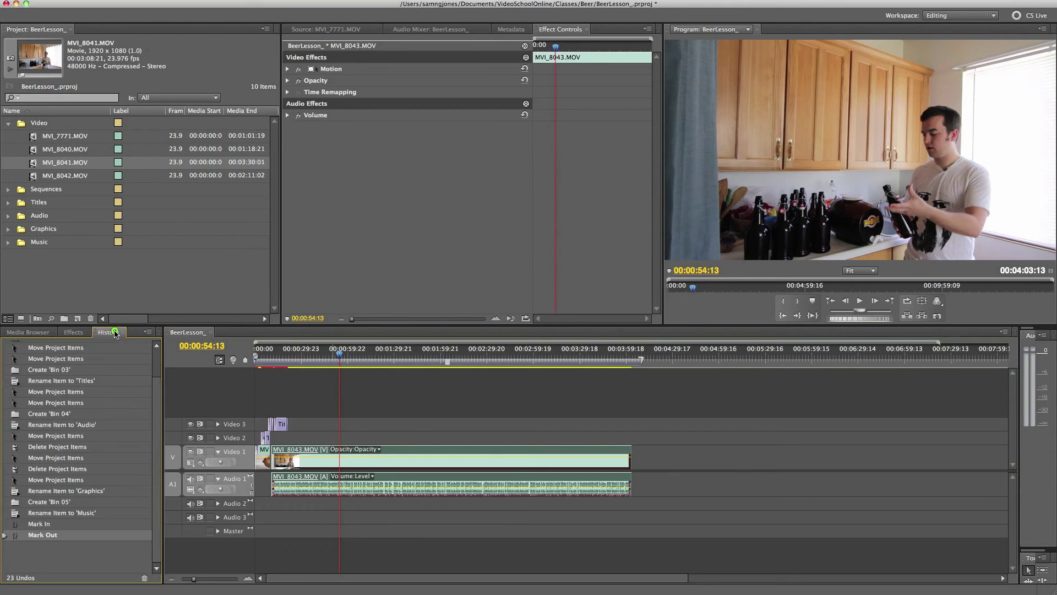
{"action": "scroll", "coordinate": [94, 433], "scroll_direction": "up", "scroll_amount": 3}
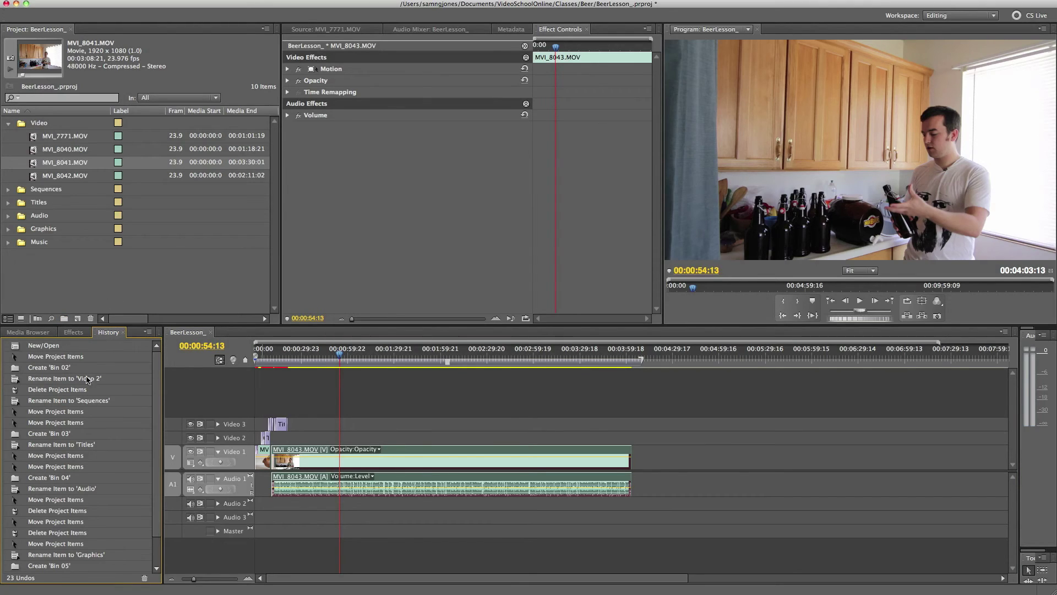
{"action": "scroll", "coordinate": [58, 458], "scroll_direction": "down", "scroll_amount": 3}
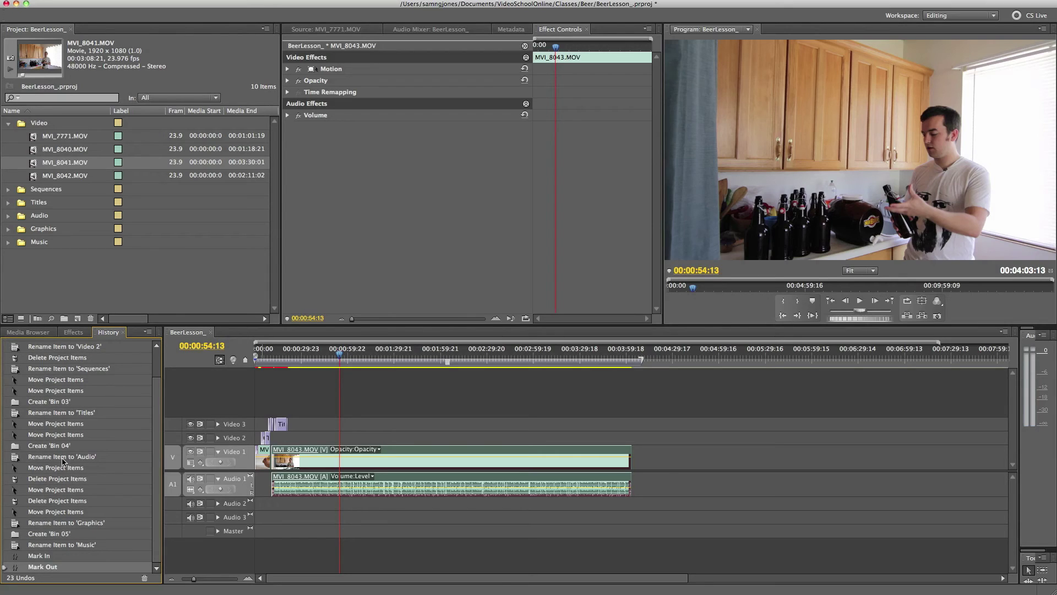
{"action": "left_click", "coordinate": [44, 555]}
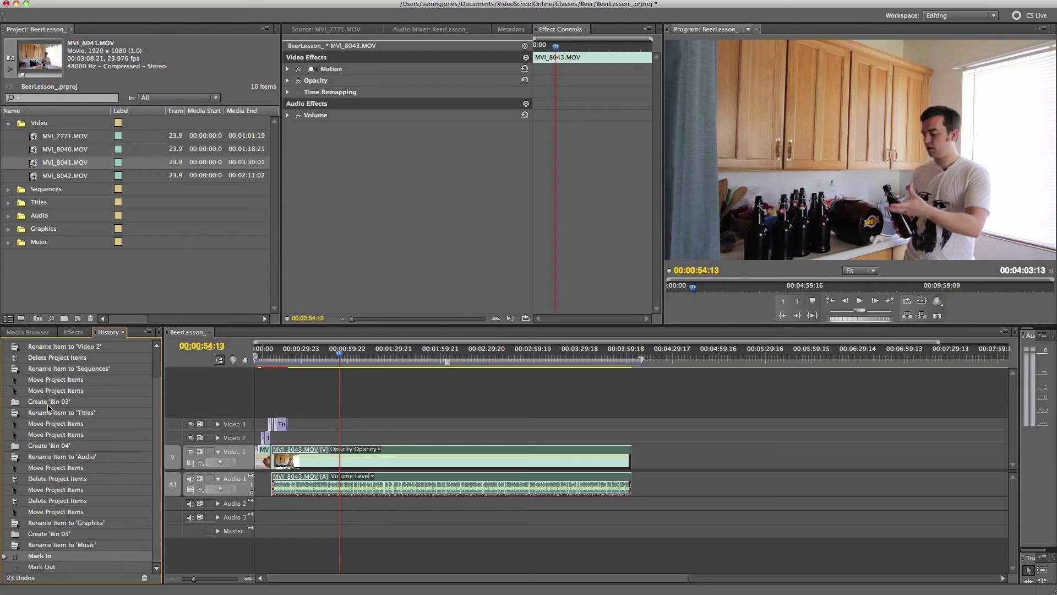
{"action": "left_click", "coordinate": [57, 511]}
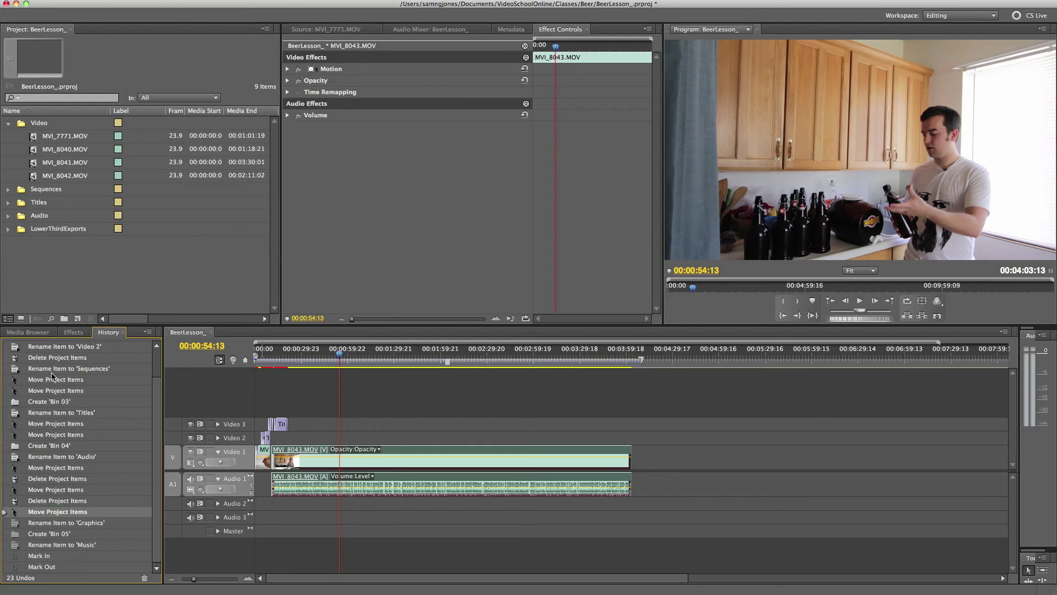
{"action": "scroll", "coordinate": [65, 369], "scroll_direction": "up", "scroll_amount": 3}
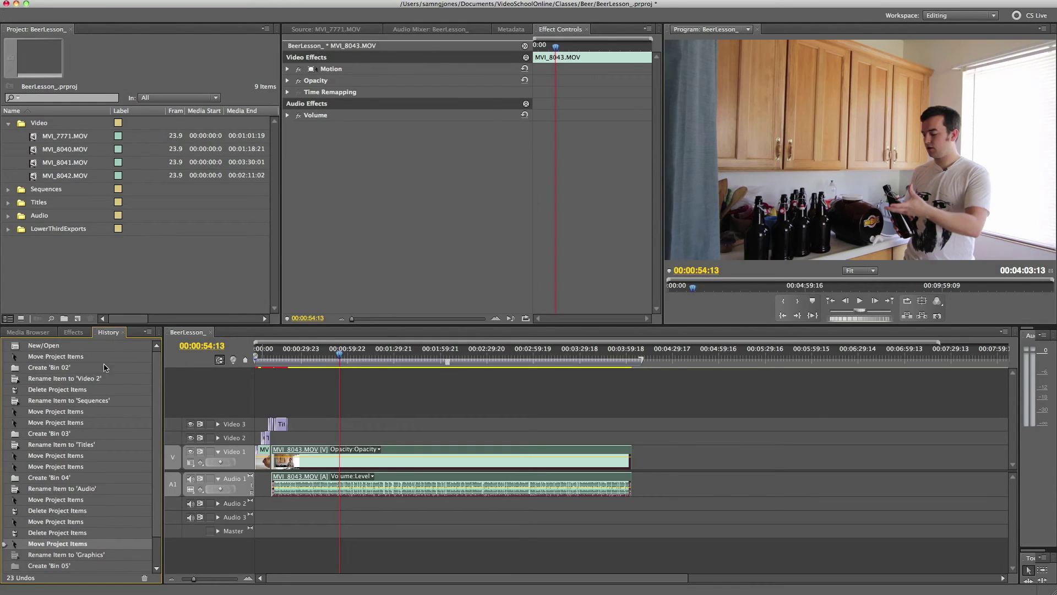
{"action": "left_click", "coordinate": [71, 334]}
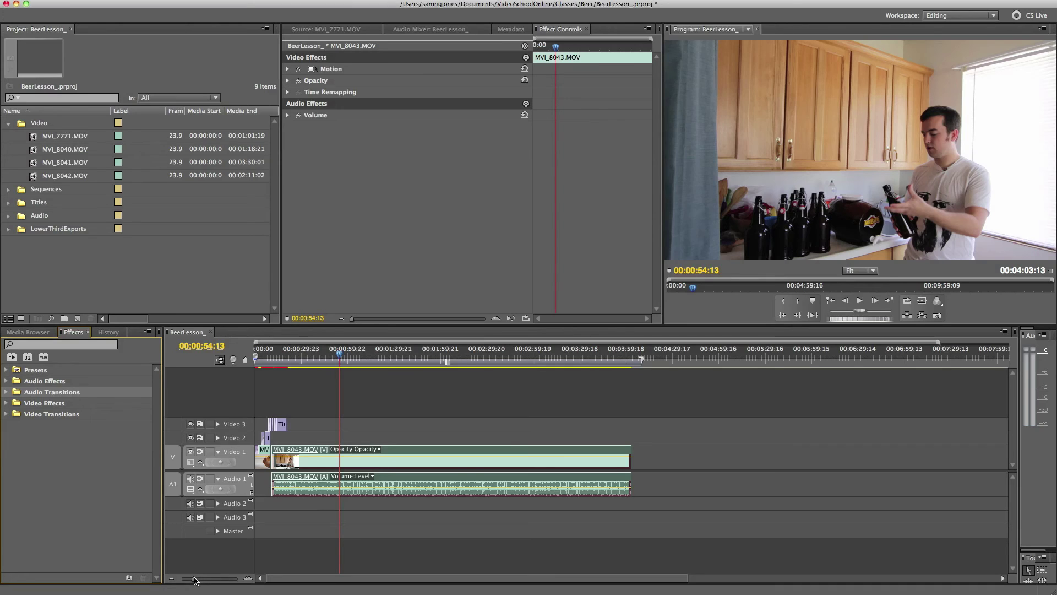
- Zoom the timeline in and park the playhead on the Bottling shot at 00:00:16:07
{"action": "mouse_move", "coordinate": [193, 579]}
{"action": "left_mouse_down"}
{"action": "mouse_move", "coordinate": [208, 578]}
{"action": "mouse_move", "coordinate": [199, 578]}
{"action": "left_mouse_up"}
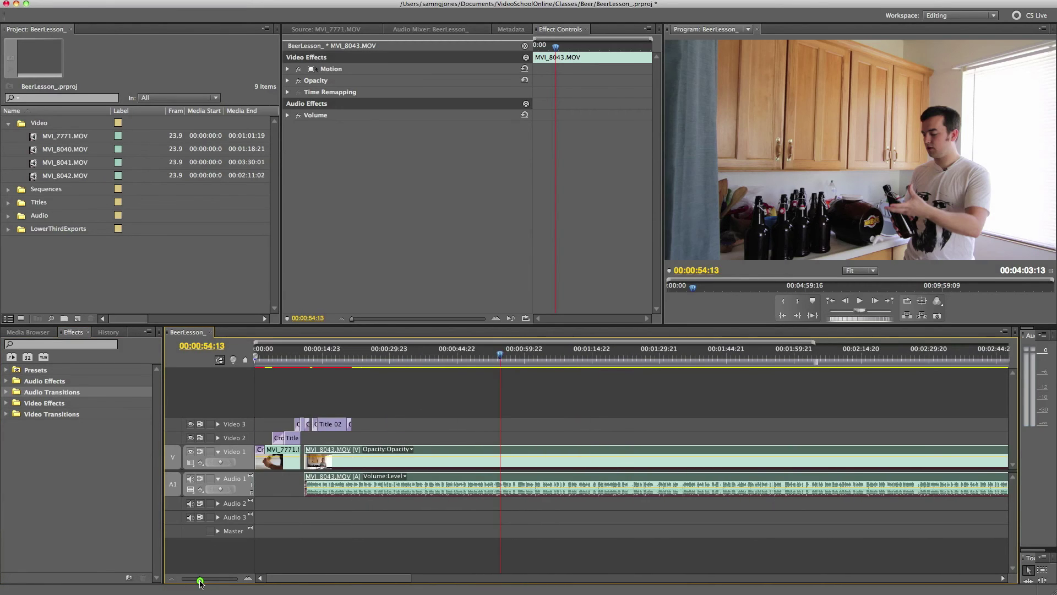
{"action": "left_click", "coordinate": [292, 361]}
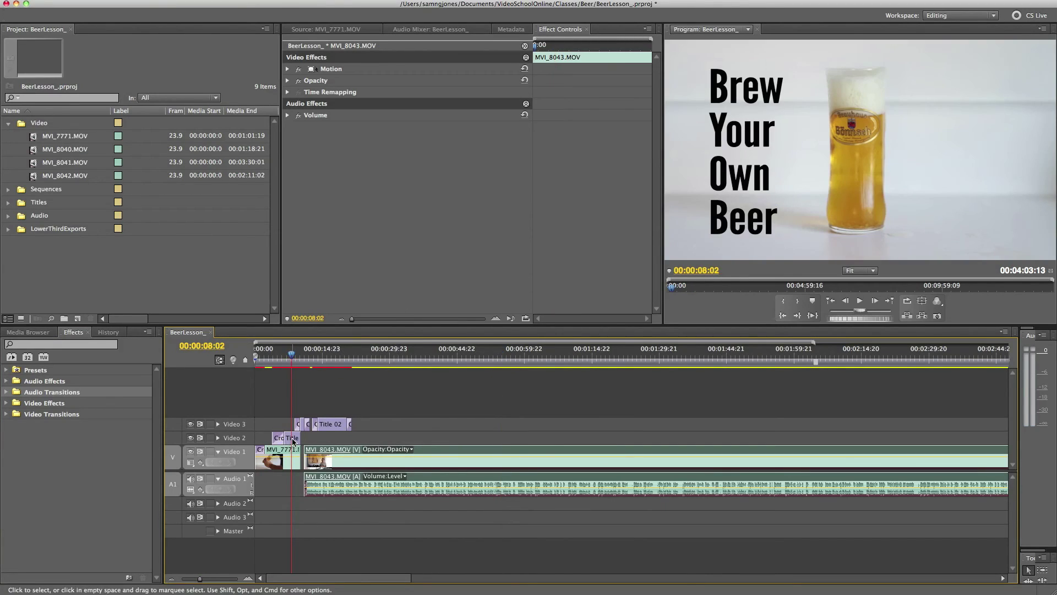
{"action": "left_click", "coordinate": [328, 361]}
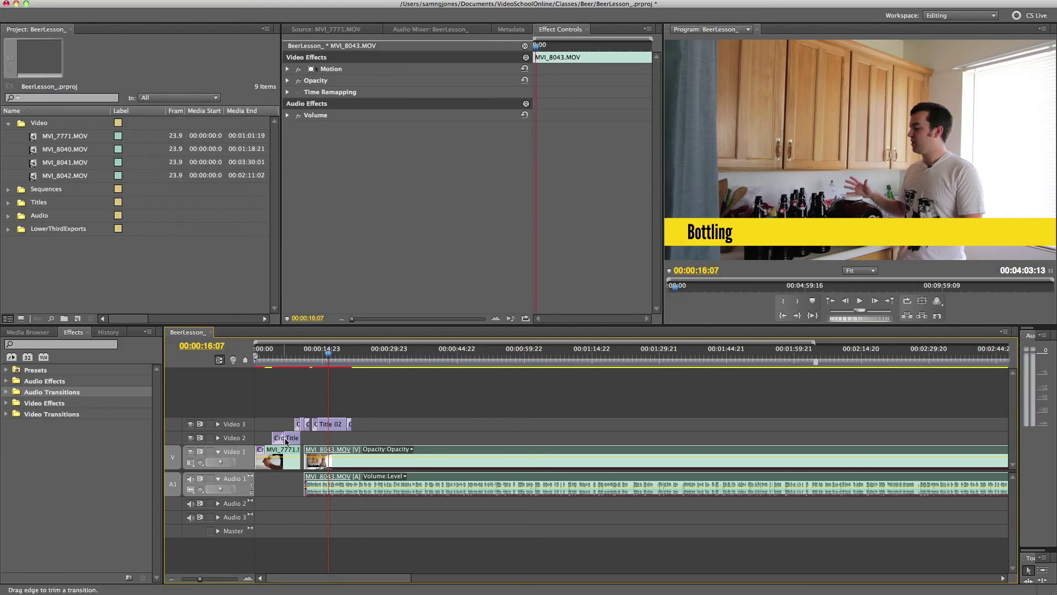
- Collapse the Audio 1 track, leaving Video 1 expanded with clip thumbnails and its Opacity keyframe line
{"action": "left_click", "coordinate": [218, 451]}
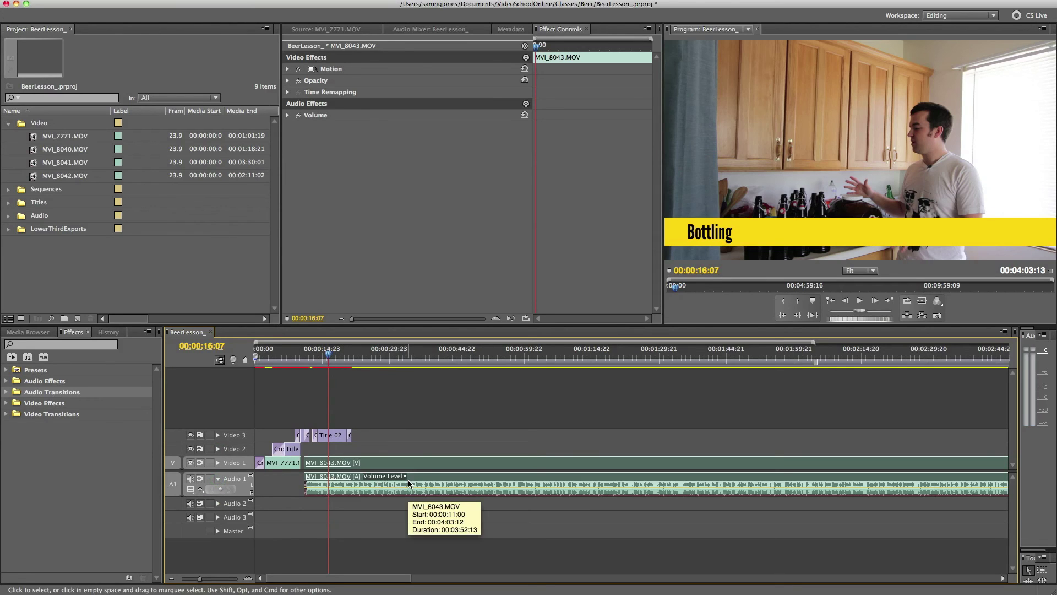
{"action": "left_click", "coordinate": [218, 478]}
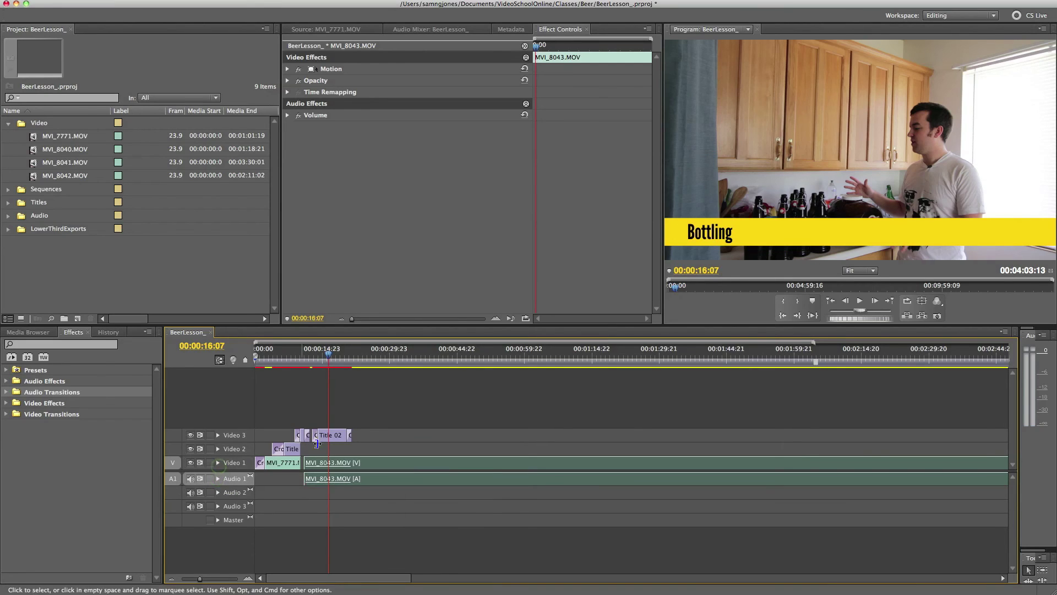
{"action": "left_click", "coordinate": [217, 462]}
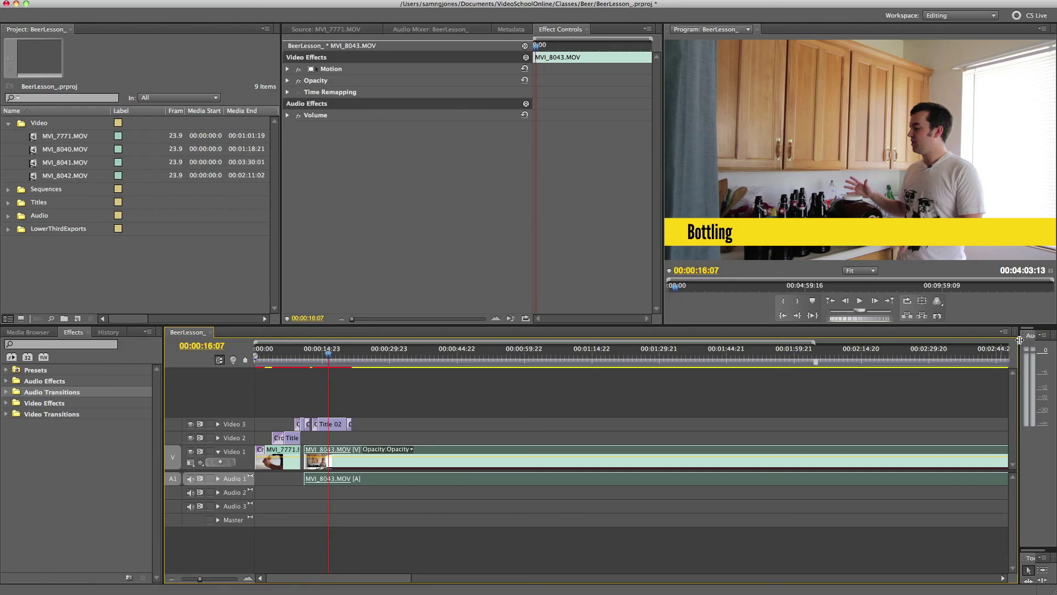
- Widen the audio master meters, then play the sequence and stop at 00:00:19:14
{"action": "left_click_drag", "start_coordinate": [1020, 343], "coordinate": [975, 350]}
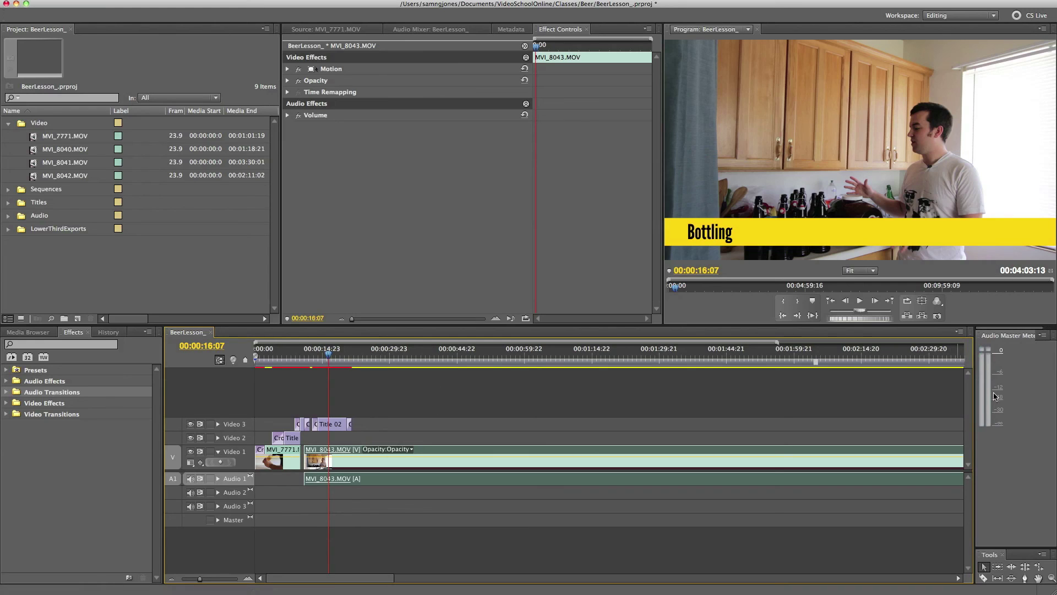
{"action": "key", "text": "space"}
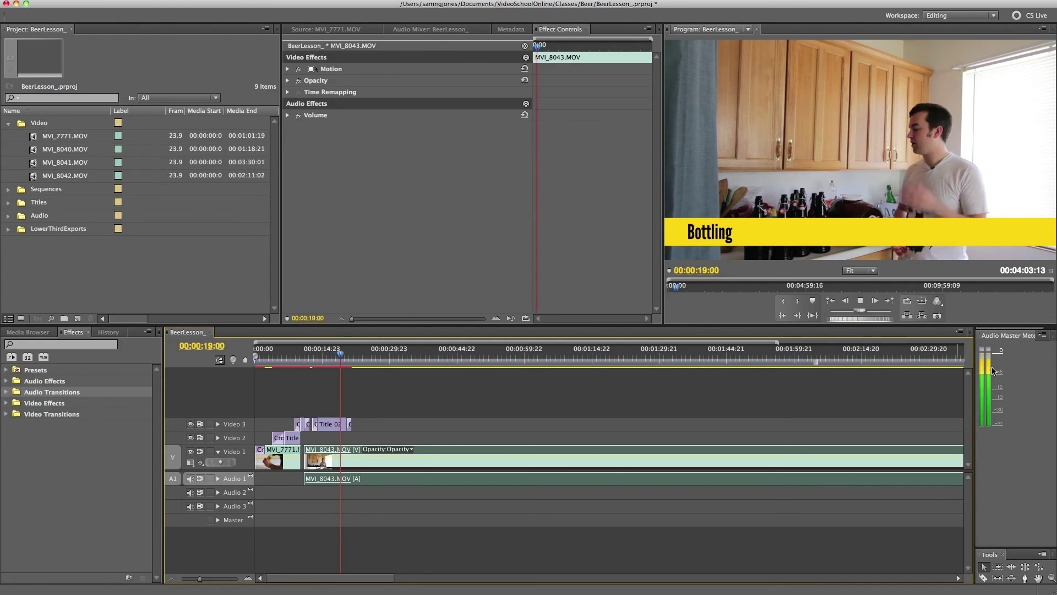
{"action": "key", "text": "space"}
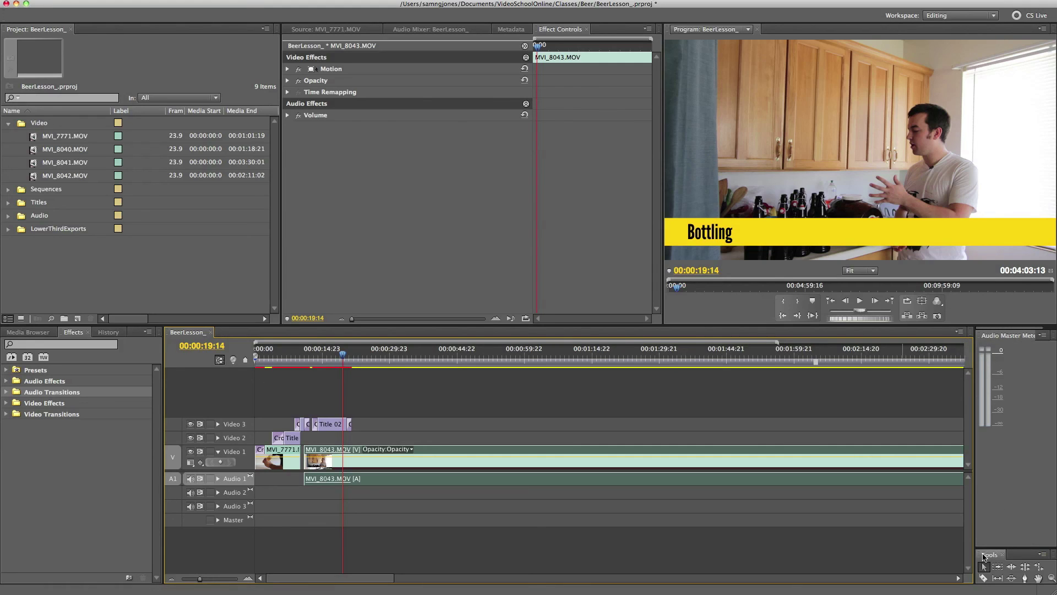
- Dock the Tools panel as a narrow column beside the audio meters, giving the timeline more width
{"action": "left_click_drag", "start_coordinate": [985, 557], "coordinate": [1028, 336]}
{"action": "left_click_drag", "start_coordinate": [975, 359], "coordinate": [1013, 359]}
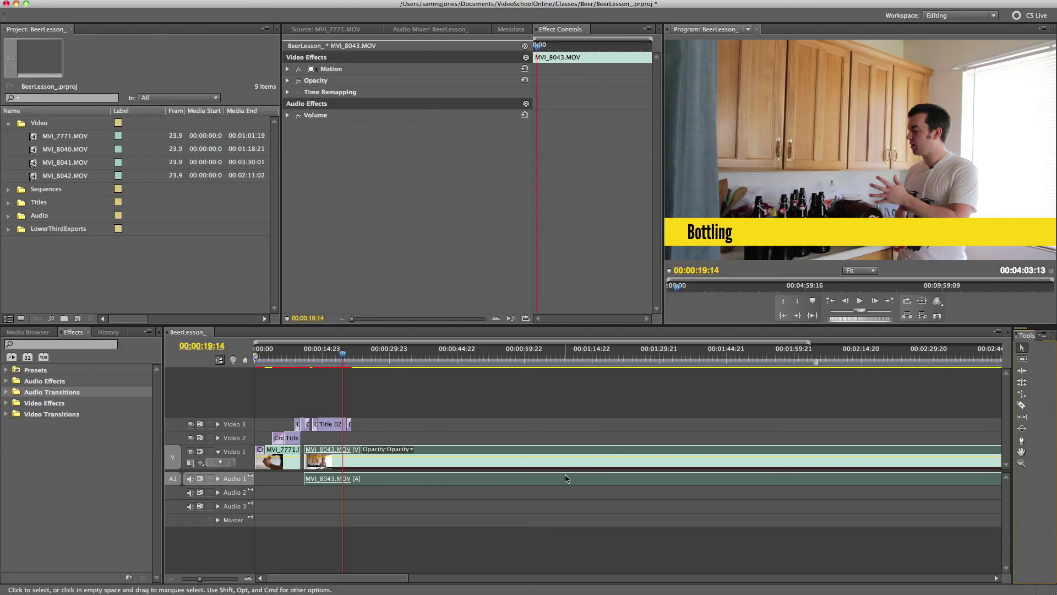
- Zoom the timeline in around 00:02:04, then back out to show the whole sequence
{"action": "left_click", "coordinate": [1022, 464]}
{"action": "left_click", "coordinate": [762, 449]}
{"action": "left_click", "coordinate": [762, 449]}
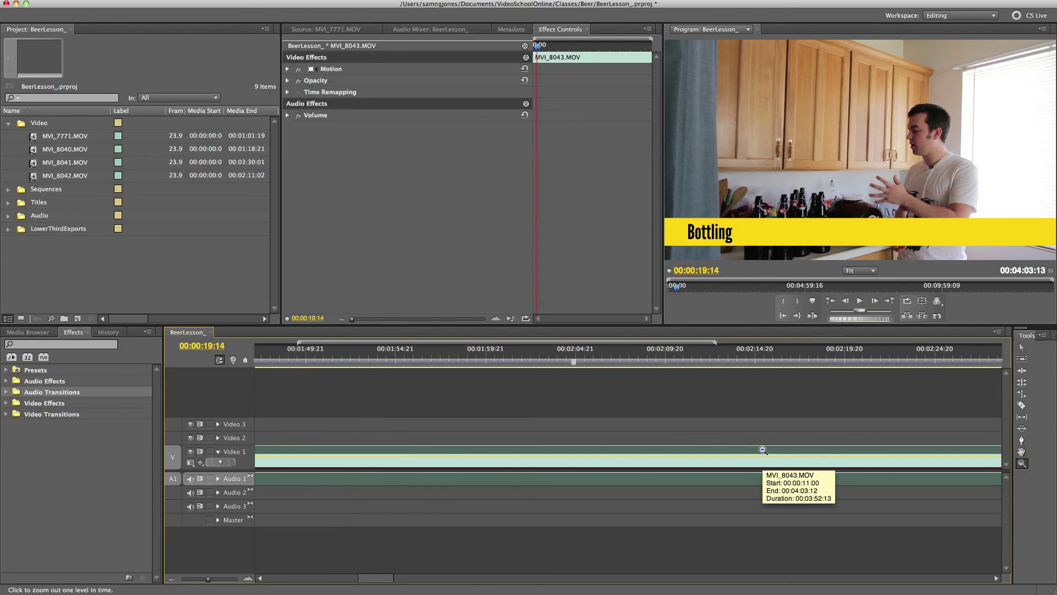
{"action": "left_click", "coordinate": [763, 450], "text": "alt"}
{"action": "left_click", "coordinate": [762, 449], "text": "alt"}
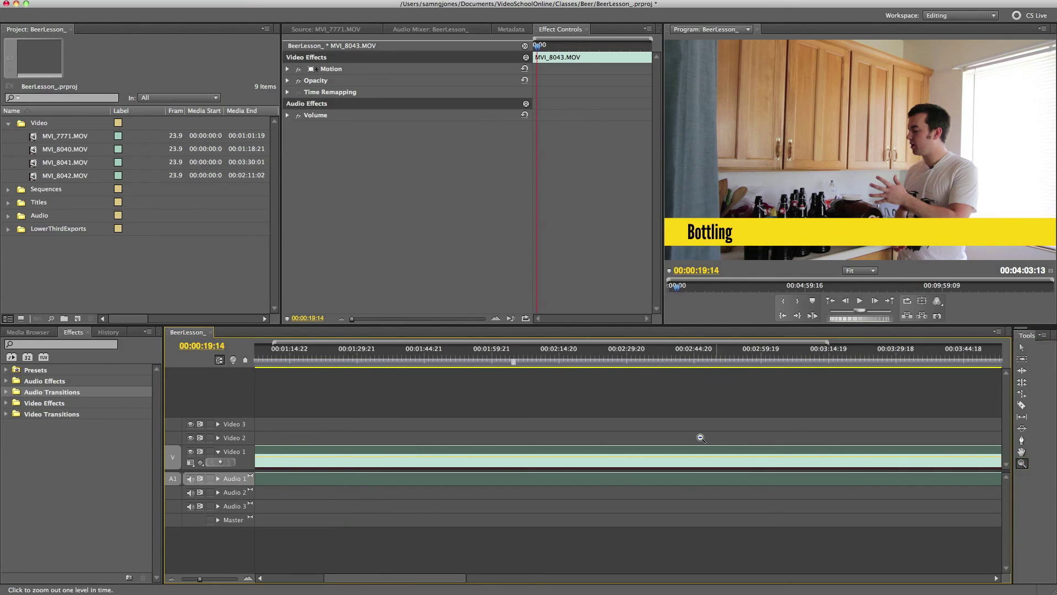
{"action": "left_click", "coordinate": [702, 437], "text": "alt"}
- Try the Hand tool on the Program Monitor, then return to the Selection tool
{"action": "left_click", "coordinate": [1022, 452]}
{"action": "left_click", "coordinate": [812, 171]}
{"action": "left_click", "coordinate": [1020, 347]}
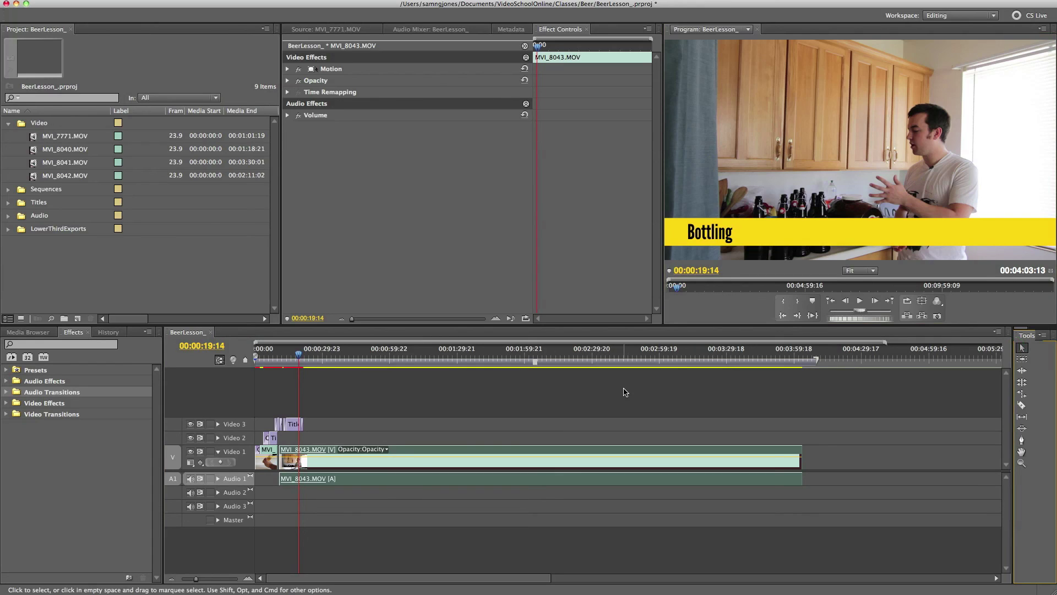